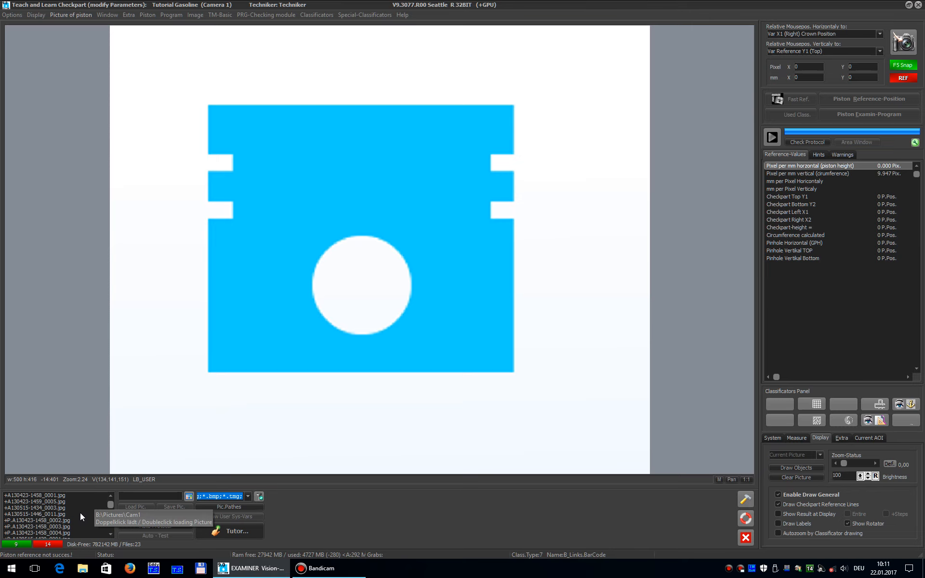
# Step: Check the picture and protocol folder paths defined for the cameras, leaving them as they are
pyautogui.click(250, 506)
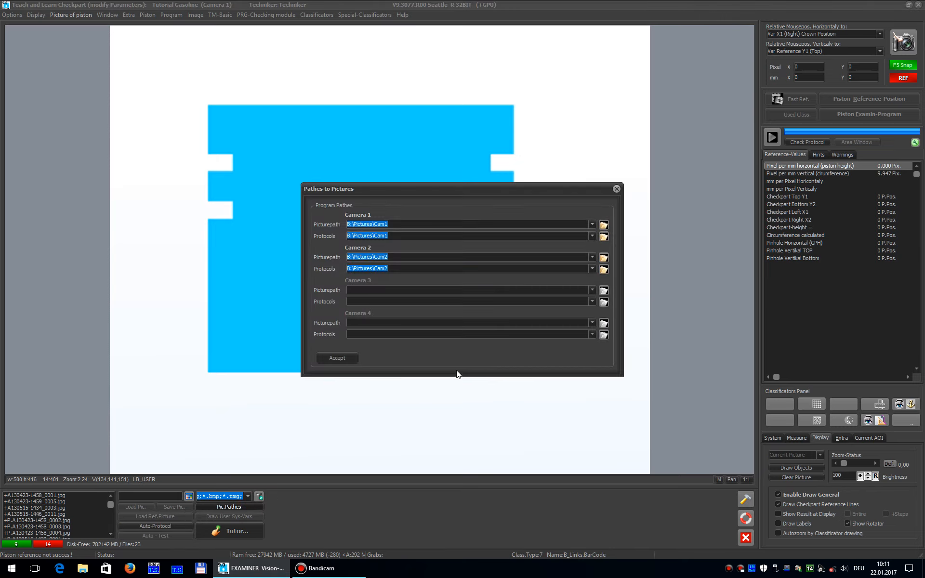
pyautogui.click(466, 224)
pyautogui.click(616, 189)
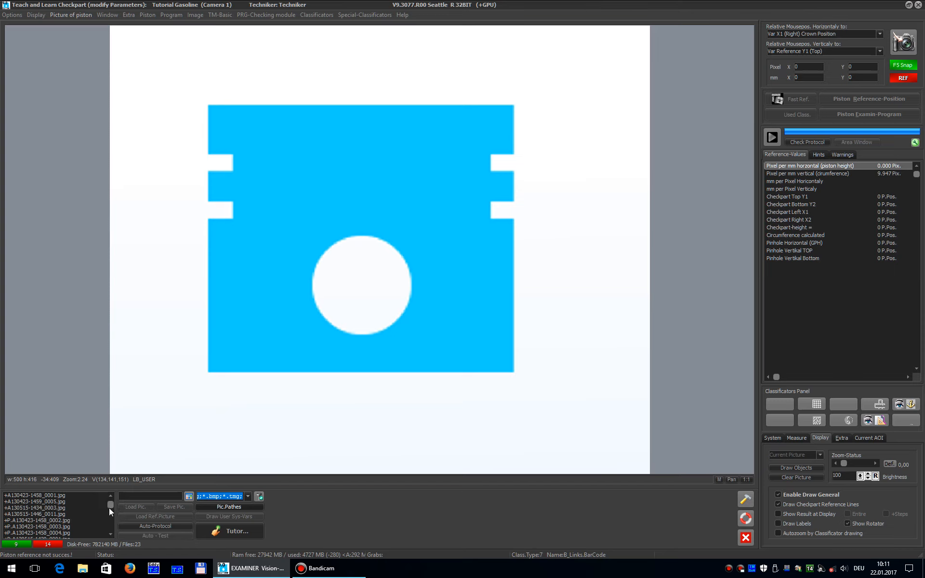
pyautogui.moveTo(110, 505); pyautogui.dragTo(110, 526)
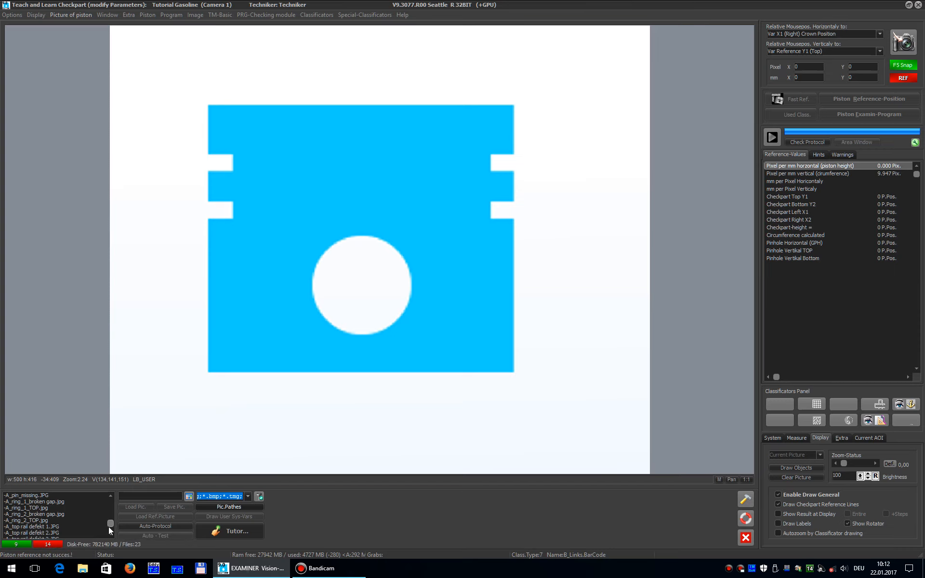
pyautogui.moveTo(109, 525); pyautogui.dragTo(112, 501)
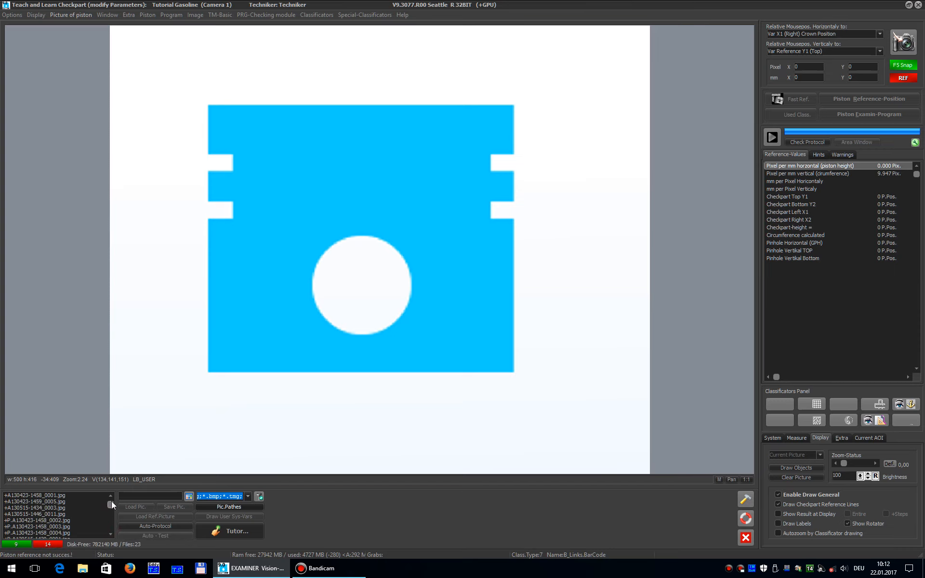
pyautogui.doubleClick(76, 496)
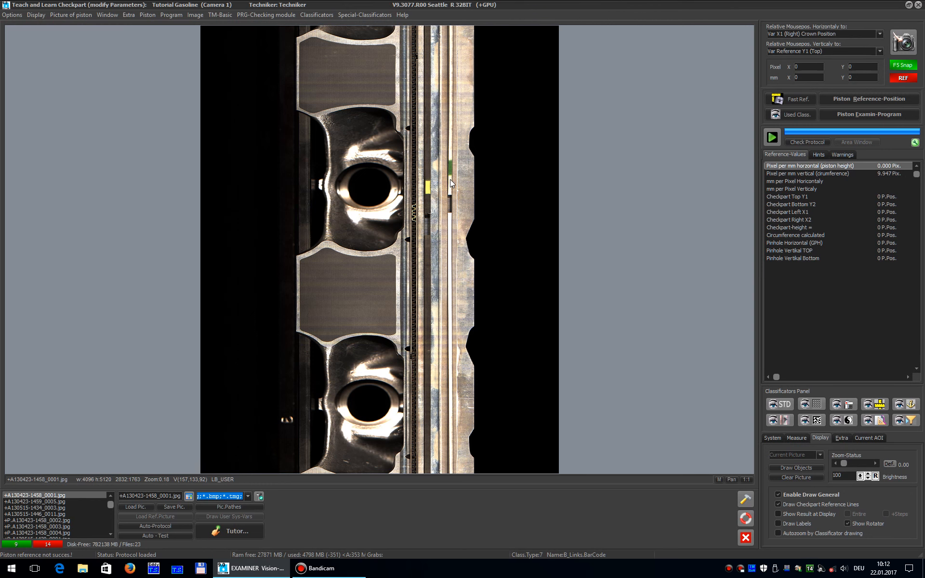
# Step: Examine the loaded piston image at full size around the ring grooves and both pin bores
pyautogui.doubleClick(416, 225)
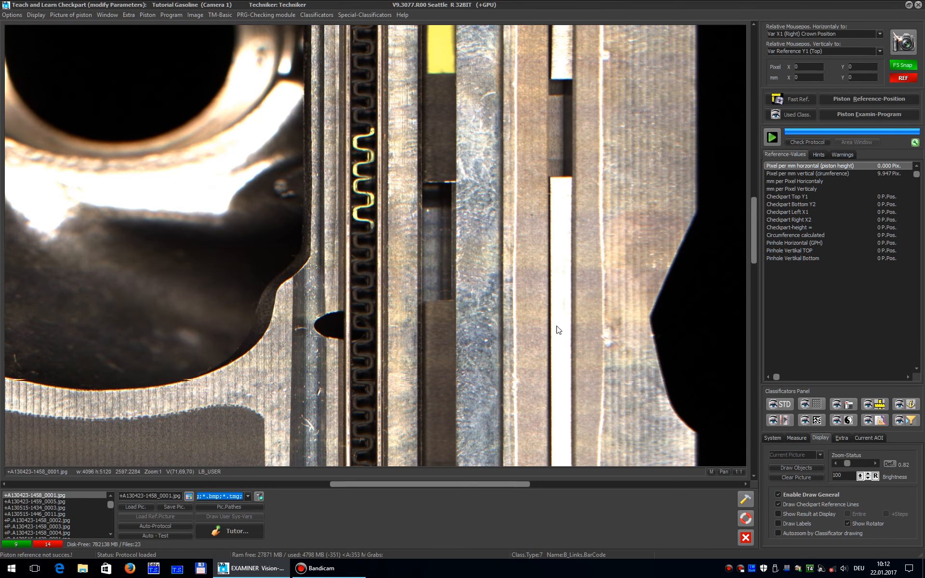
pyautogui.moveTo(754, 248); pyautogui.dragTo(754, 236)
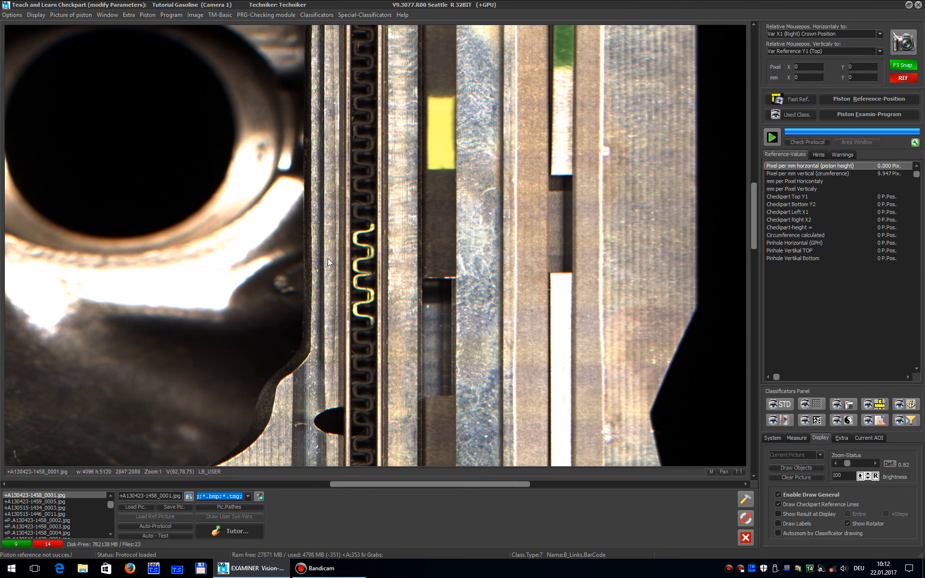
pyautogui.doubleClick(369, 271)
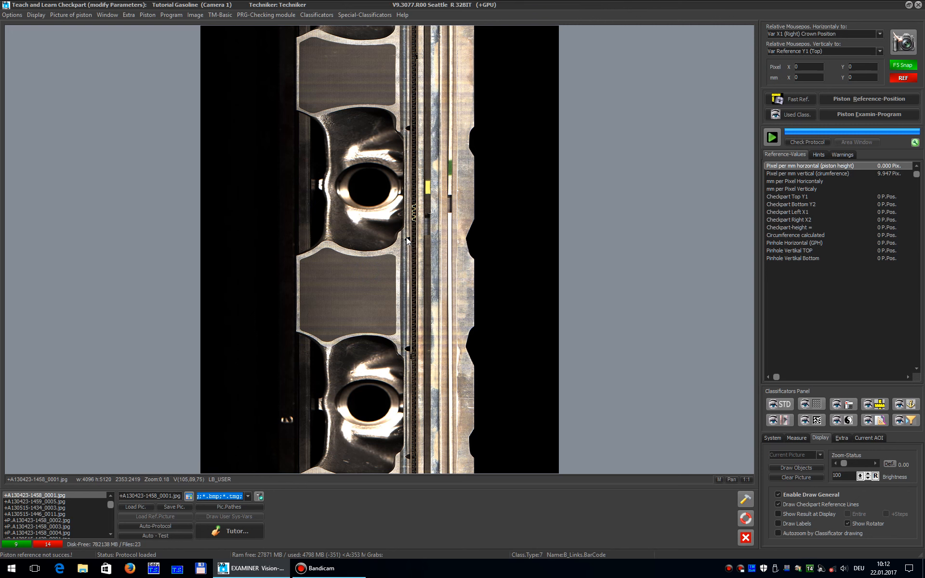
pyautogui.doubleClick(396, 403)
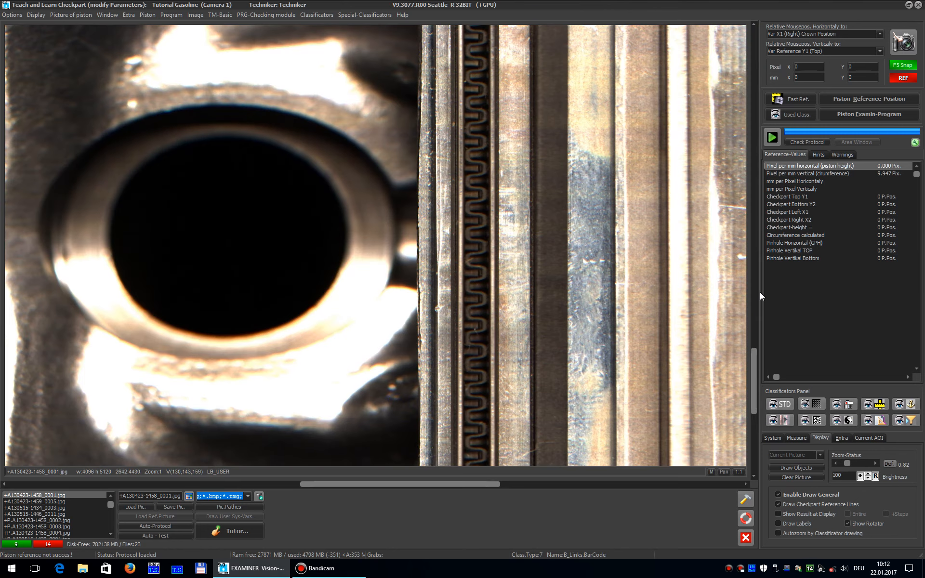
pyautogui.moveTo(751, 380); pyautogui.dragTo(753, 190)
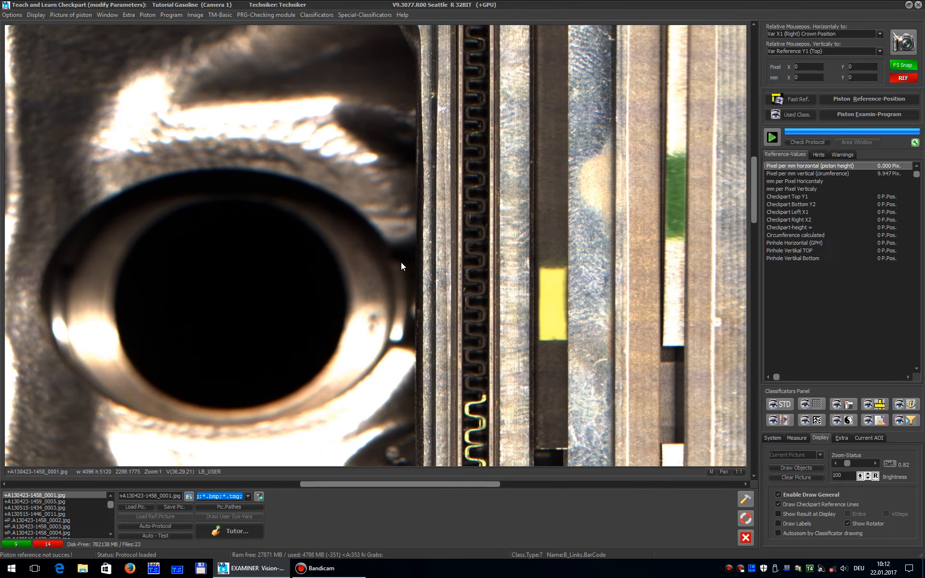
pyautogui.doubleClick(365, 296)
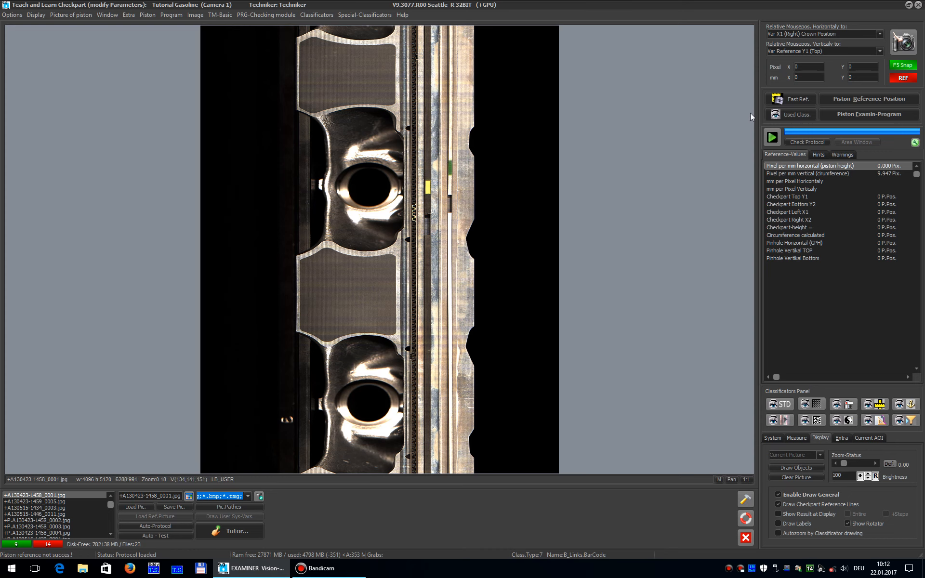
# Step: Run the fast reference on the loaded piston image and save the image as the reference picture
pyautogui.click(787, 99)
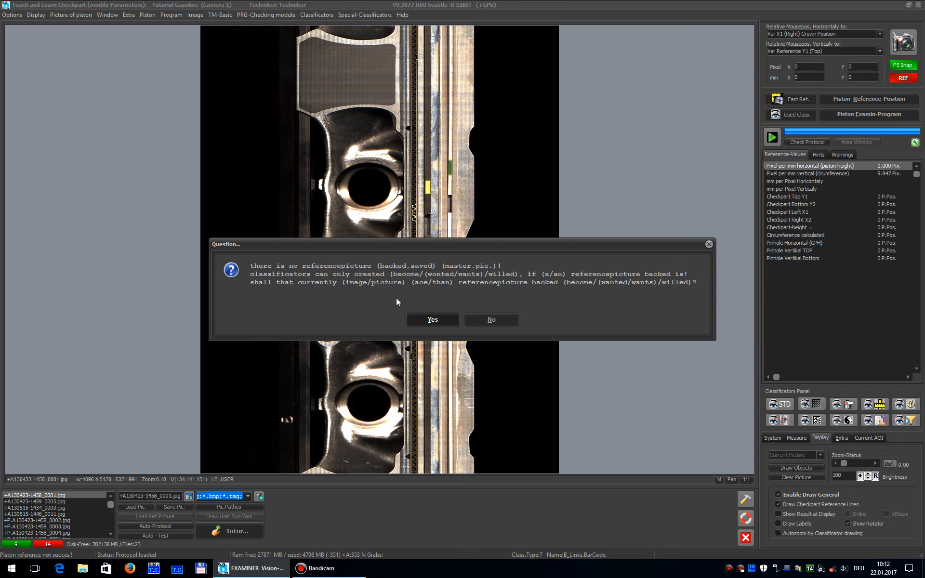
pyautogui.click(427, 317)
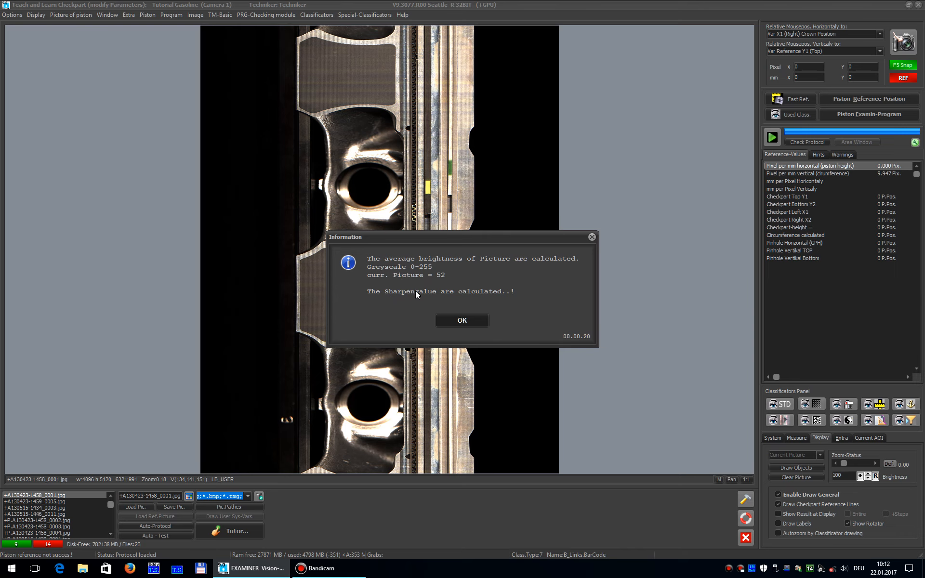
pyautogui.click(463, 320)
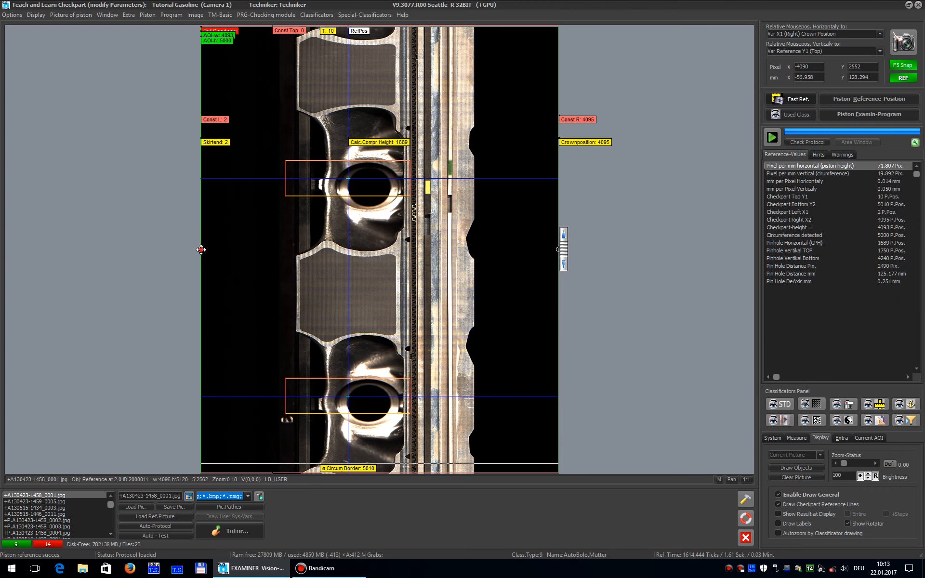
# Step: Place the skirt-end reference line at about 1096 and the crown reference line at about 3146, taking over both positions
pyautogui.moveTo(201, 250); pyautogui.dragTo(296, 251)
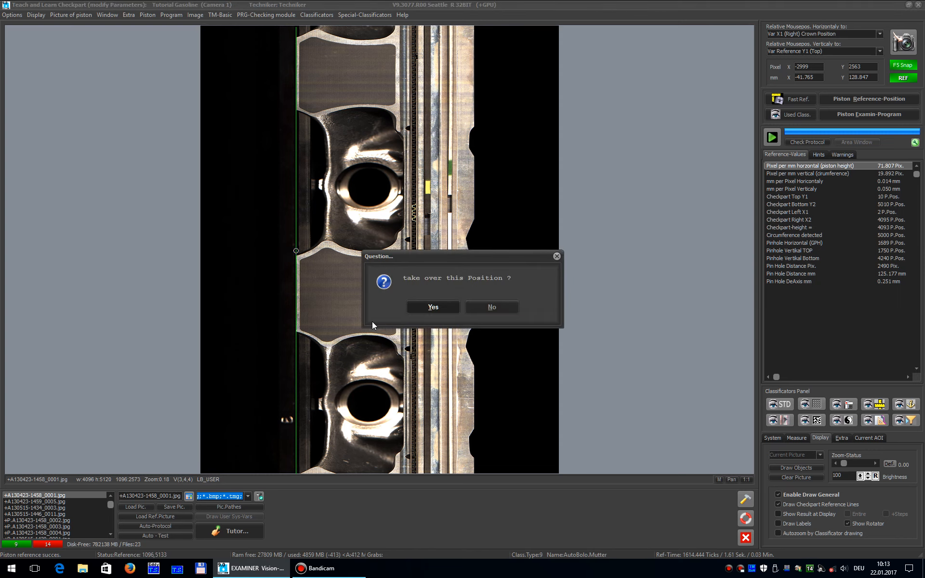
pyautogui.click(419, 311)
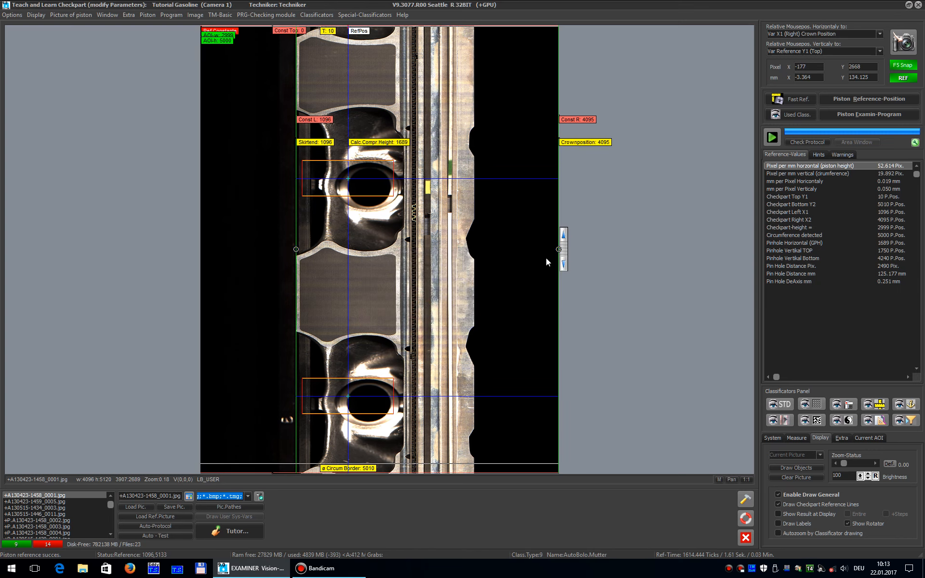
pyautogui.moveTo(552, 251); pyautogui.dragTo(476, 274)
pyautogui.click(450, 305)
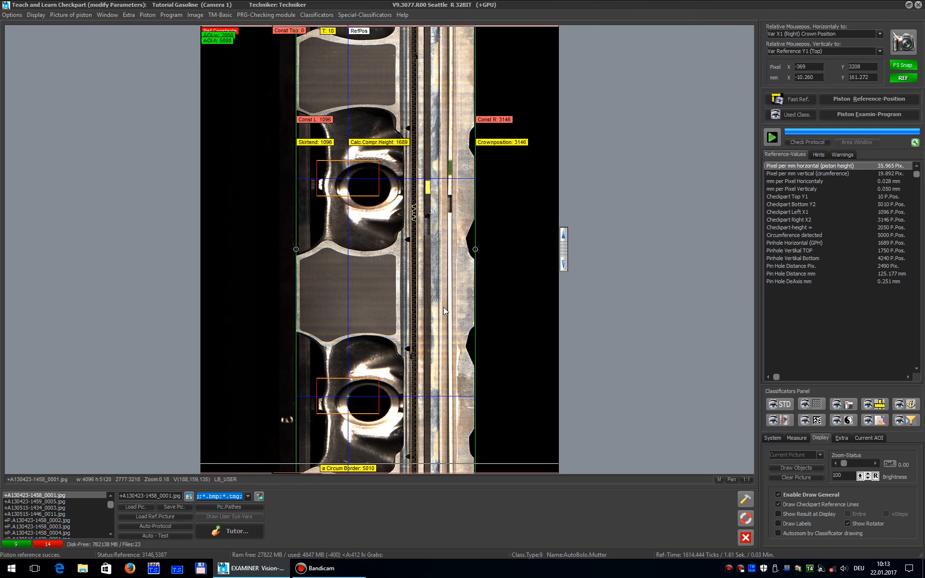
# Step: Fine-tune the skirt-end line to about 1090 and the crown line to about 3132 on the piston edges, and rerun the fast reference
pyautogui.doubleClick(296, 257)
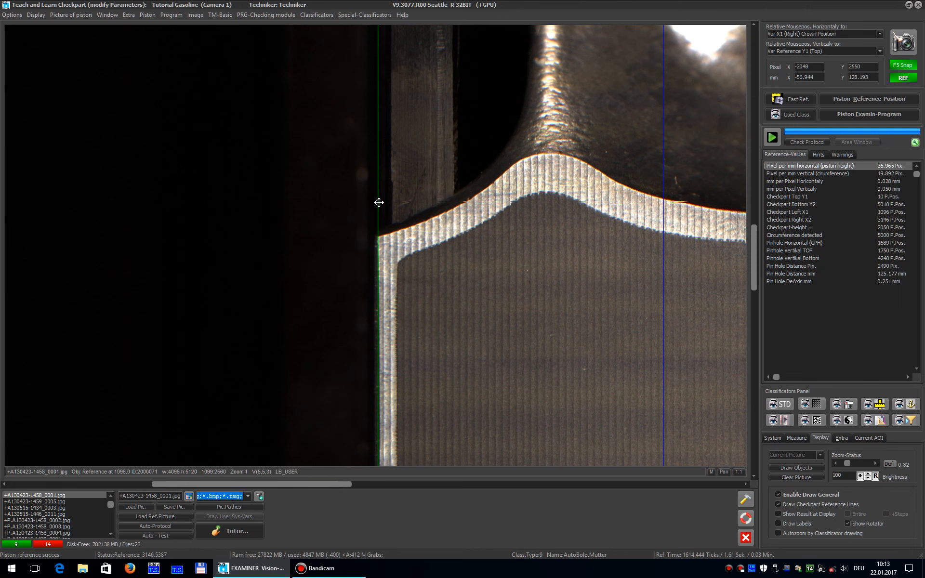
pyautogui.moveTo(378, 201); pyautogui.dragTo(375, 203)
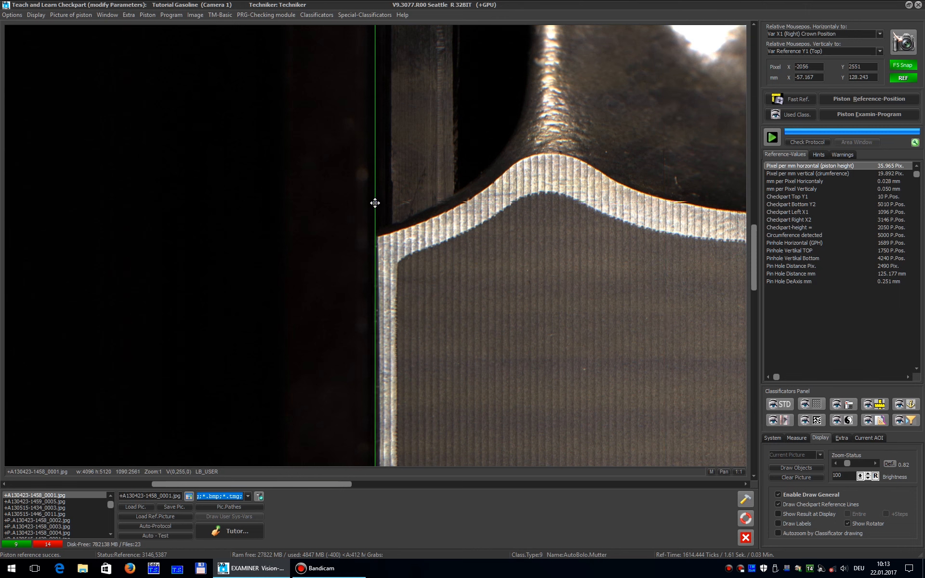
pyautogui.click(423, 306)
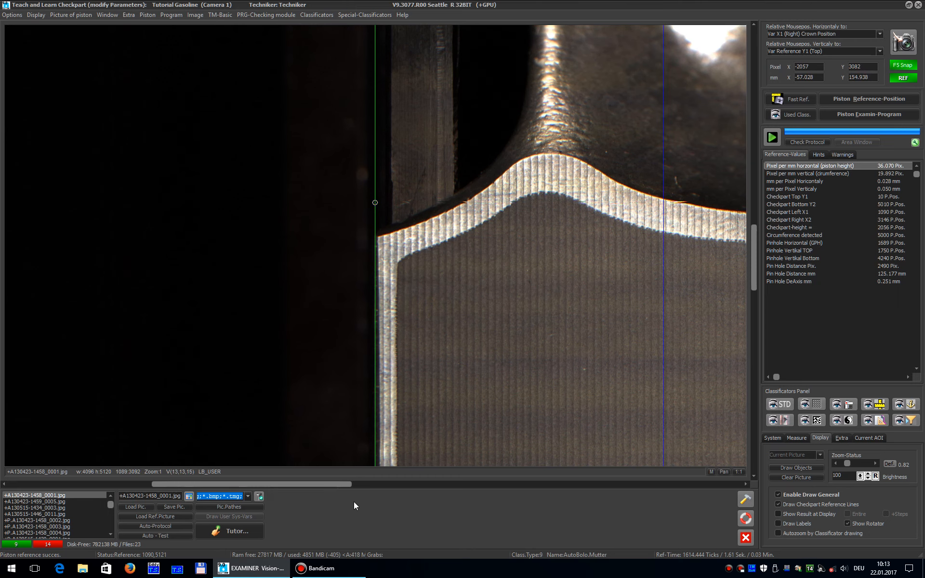
pyautogui.moveTo(341, 487); pyautogui.dragTo(574, 485)
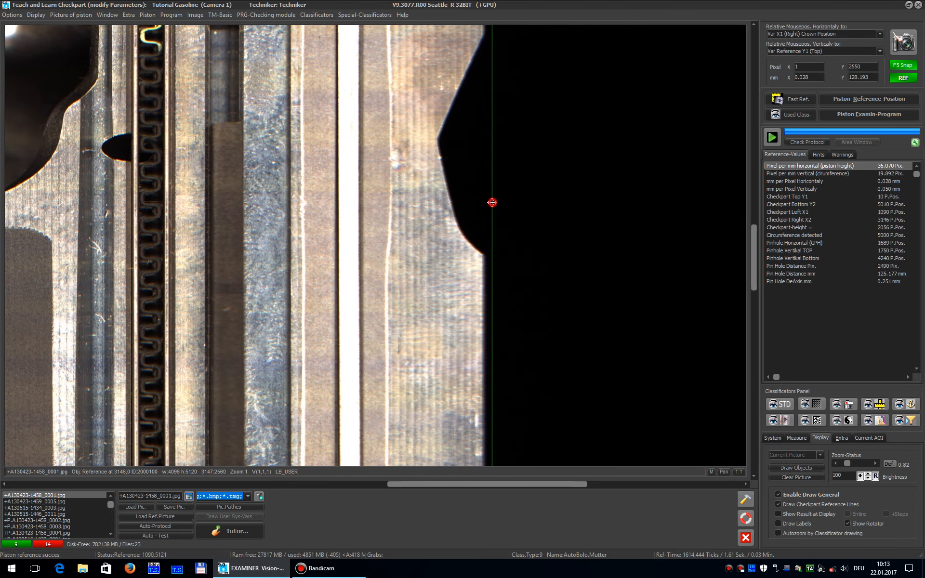
pyautogui.moveTo(493, 203); pyautogui.dragTo(485, 206)
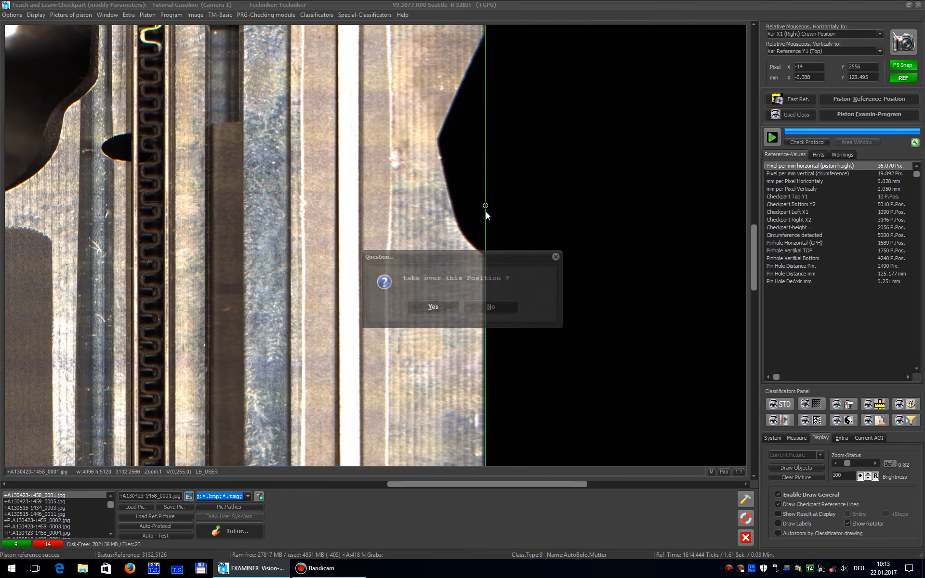
pyautogui.click(448, 307)
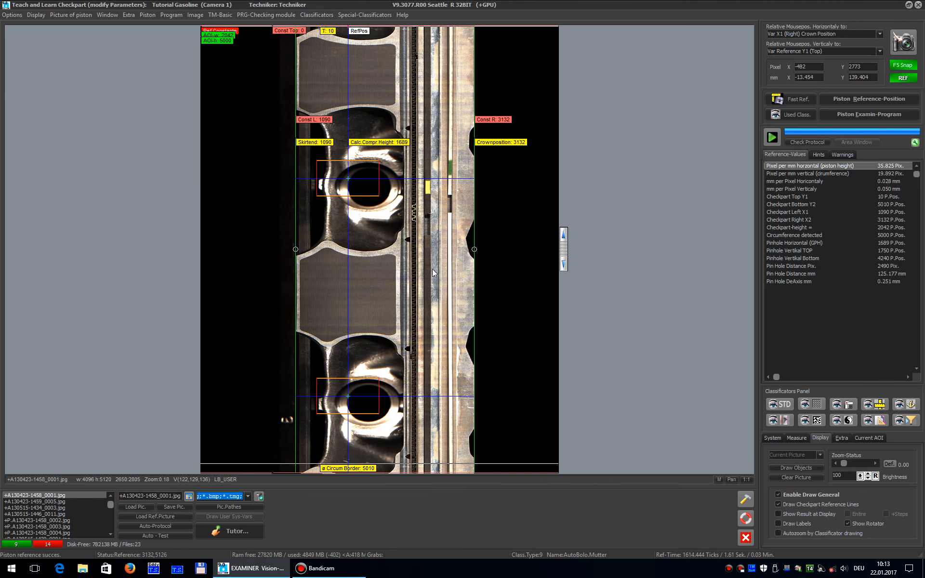
pyautogui.click(793, 98)
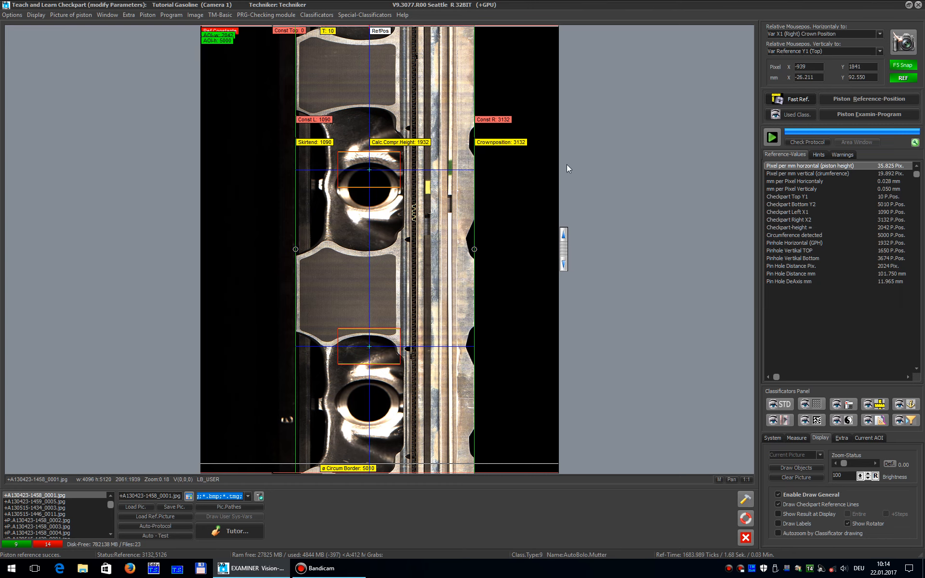
# Step: Create a new GPH recognition setup with an area frame tightly around the lower pin bore, deleting all old patterns
pyautogui.click(851, 97)
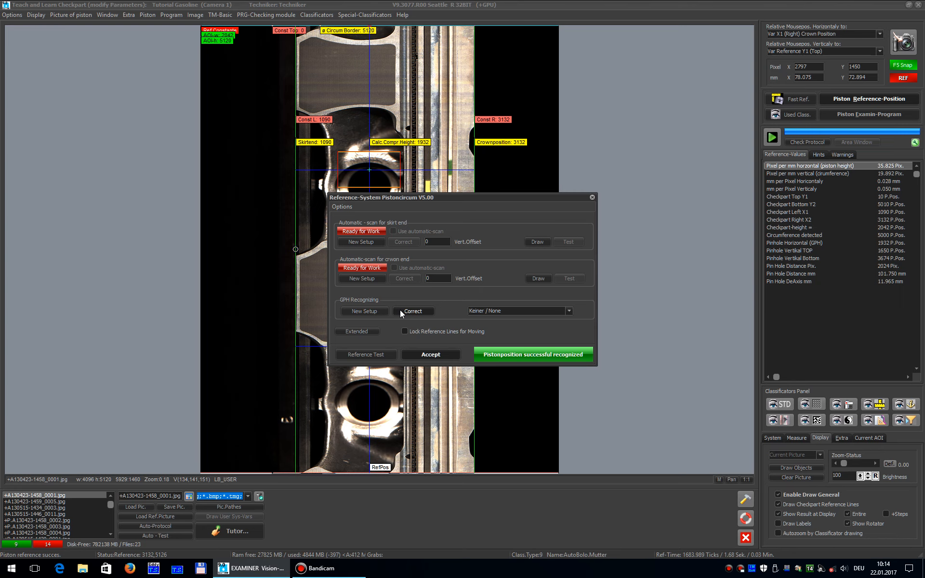
pyautogui.click(373, 312)
pyautogui.click(468, 311)
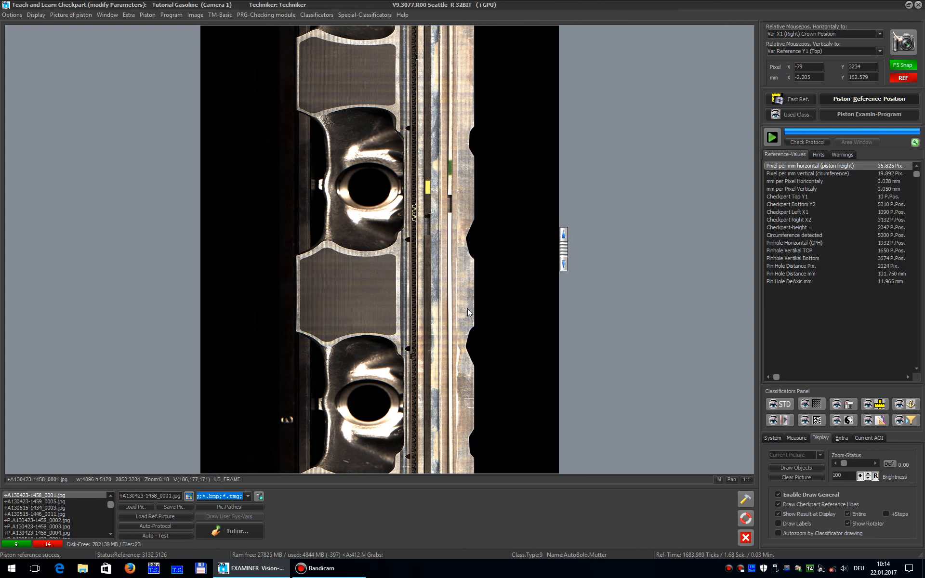
pyautogui.click(367, 403)
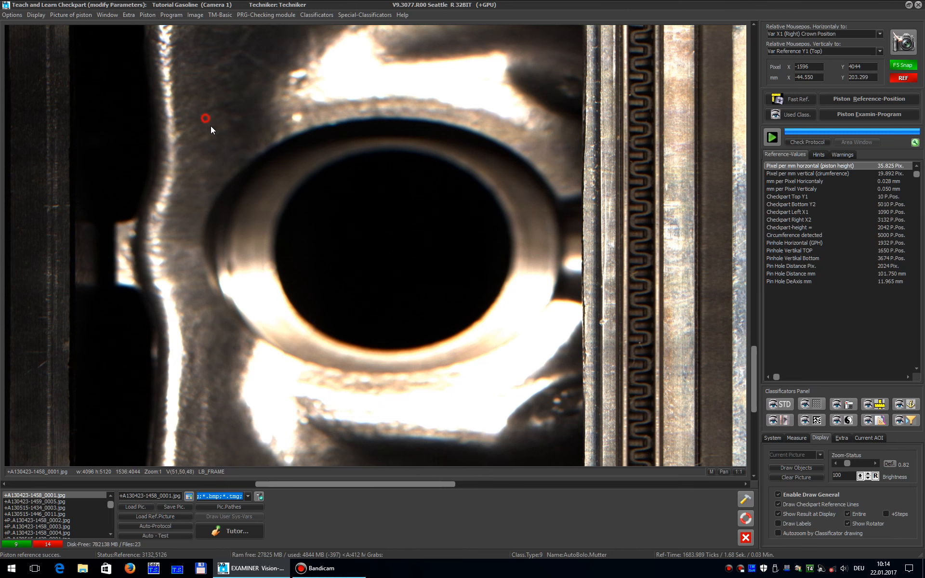
pyautogui.moveTo(205, 118); pyautogui.dragTo(563, 376)
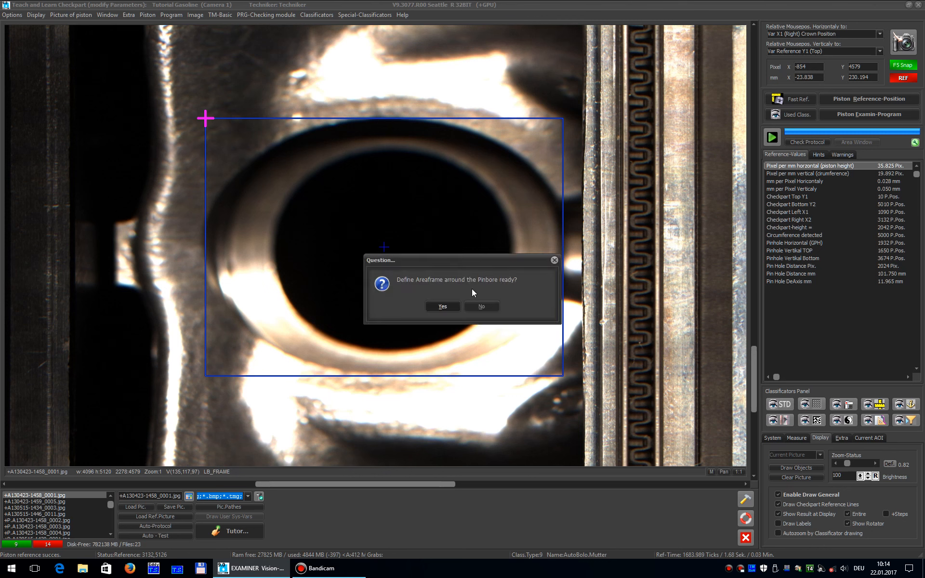
pyautogui.click(450, 304)
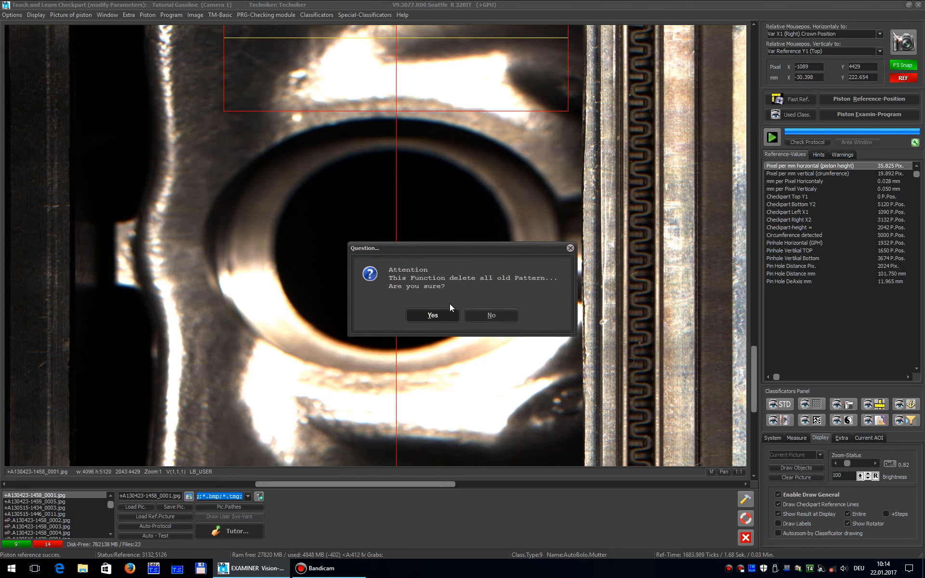
pyautogui.click(441, 315)
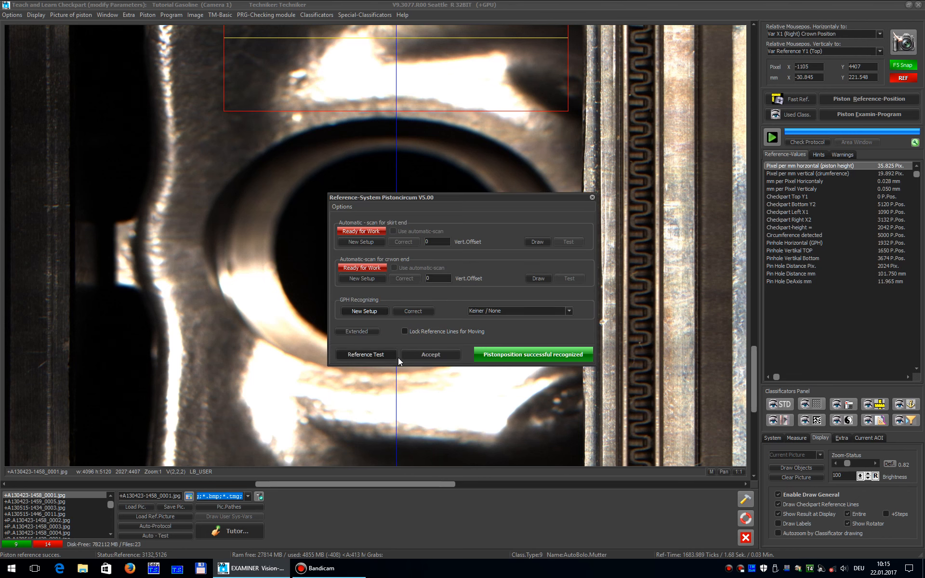
# Step: Run the reference test with the automatic skirt and crown end search switched off, and accept the piston reference setup
pyautogui.click(382, 357)
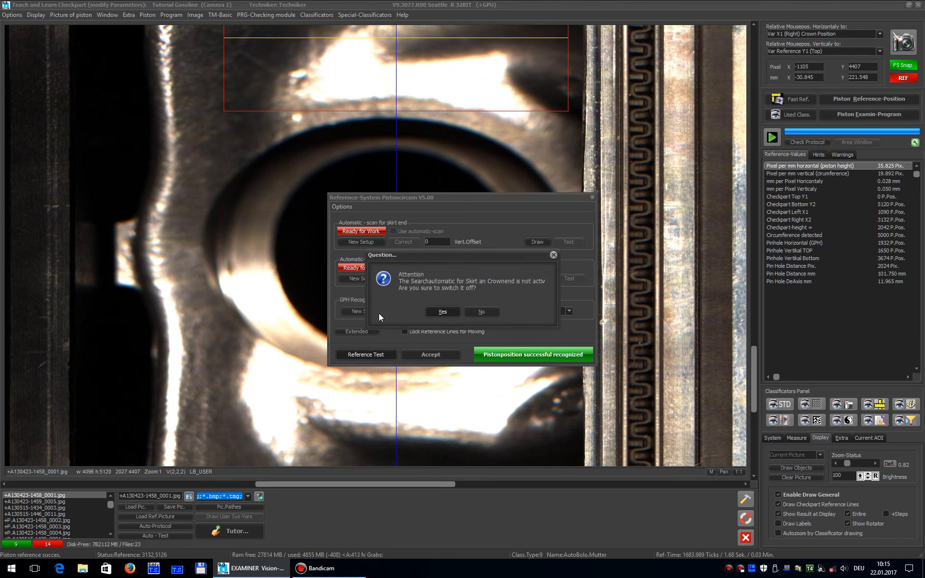
pyautogui.click(430, 310)
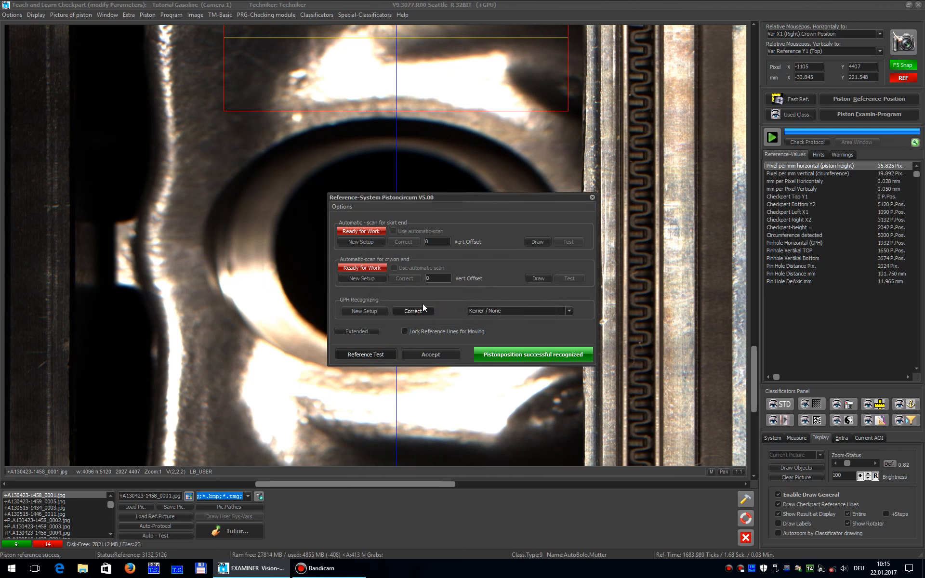
pyautogui.click(423, 305)
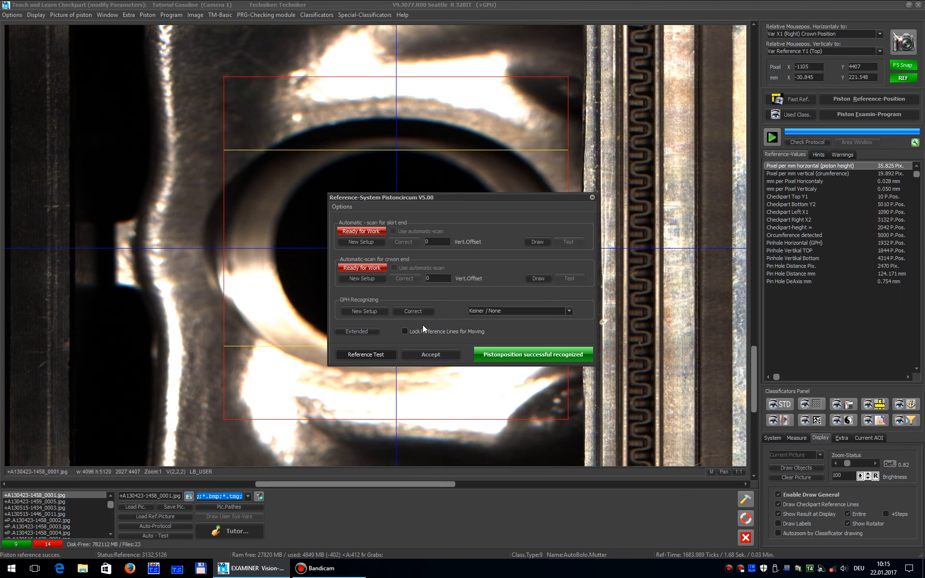
pyautogui.click(425, 355)
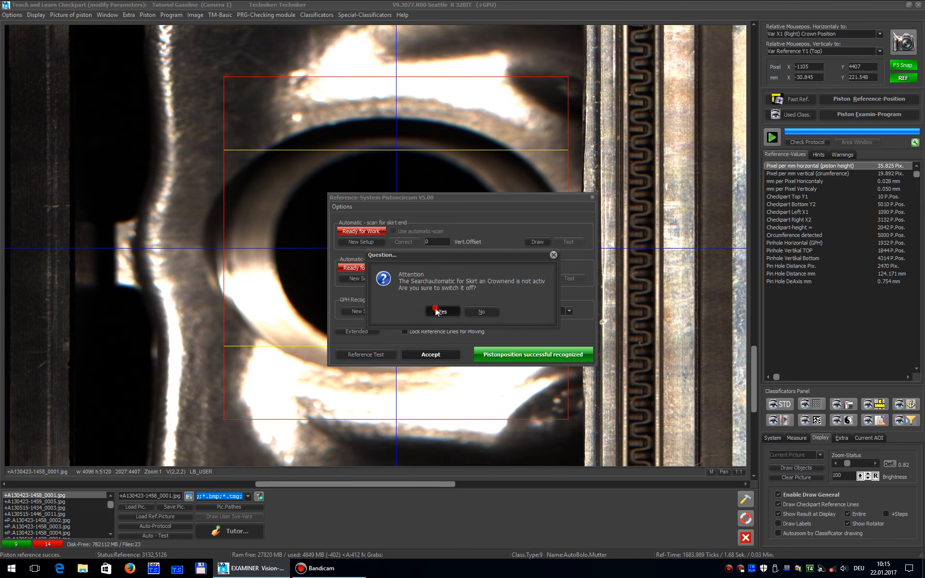
pyautogui.click(437, 311)
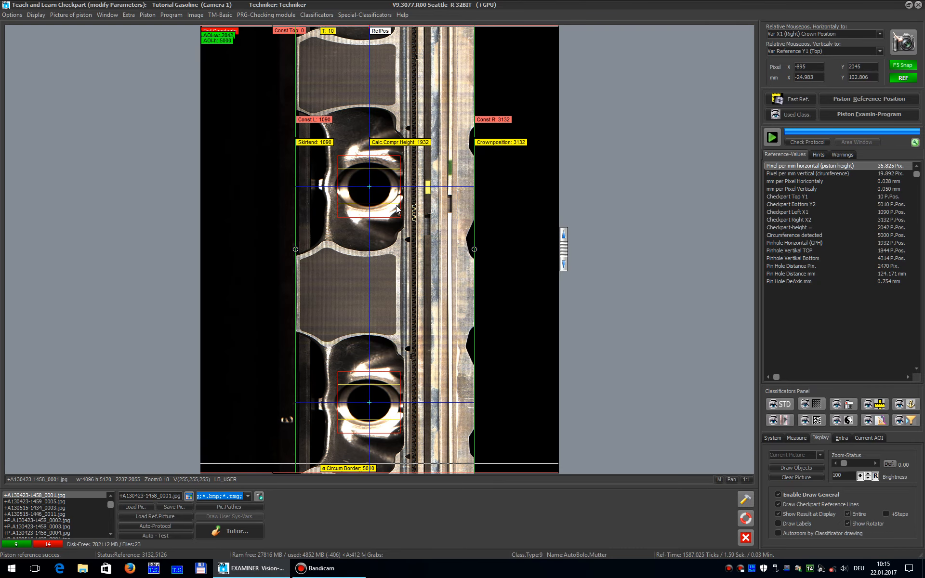
# Step: Start a new GPH recognition setup and draw an area frame tightly around the upper pin bore
pyautogui.click(880, 100)
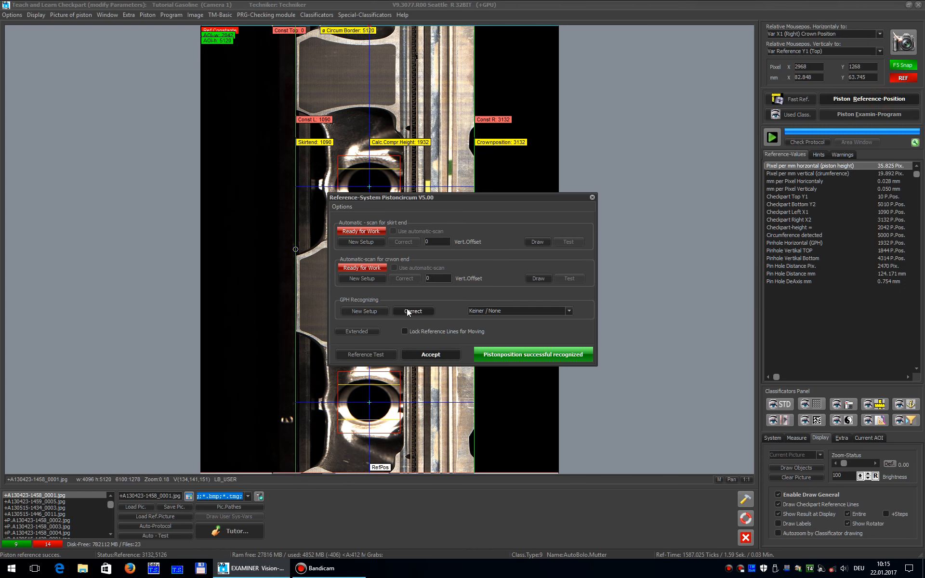
pyautogui.click(376, 311)
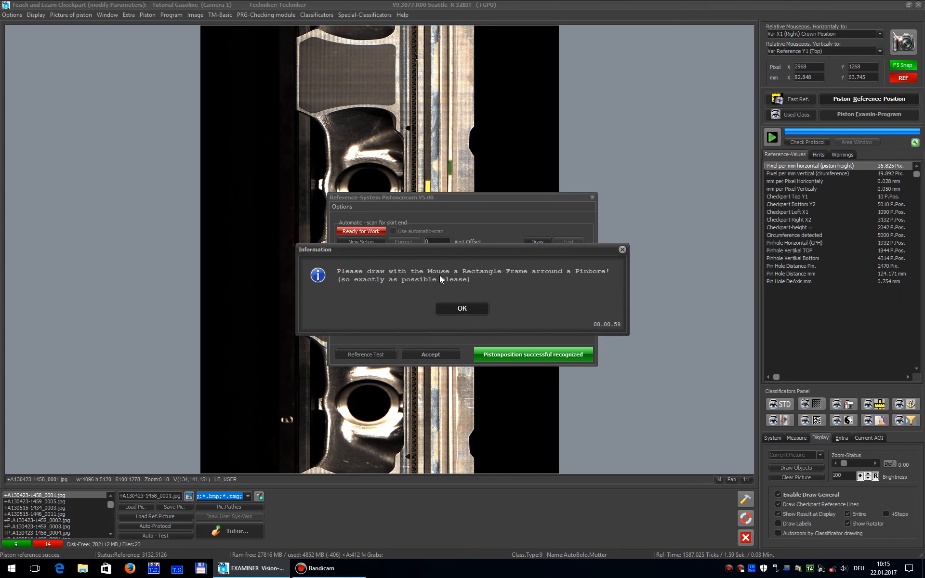
pyautogui.click(475, 309)
pyautogui.click(358, 196)
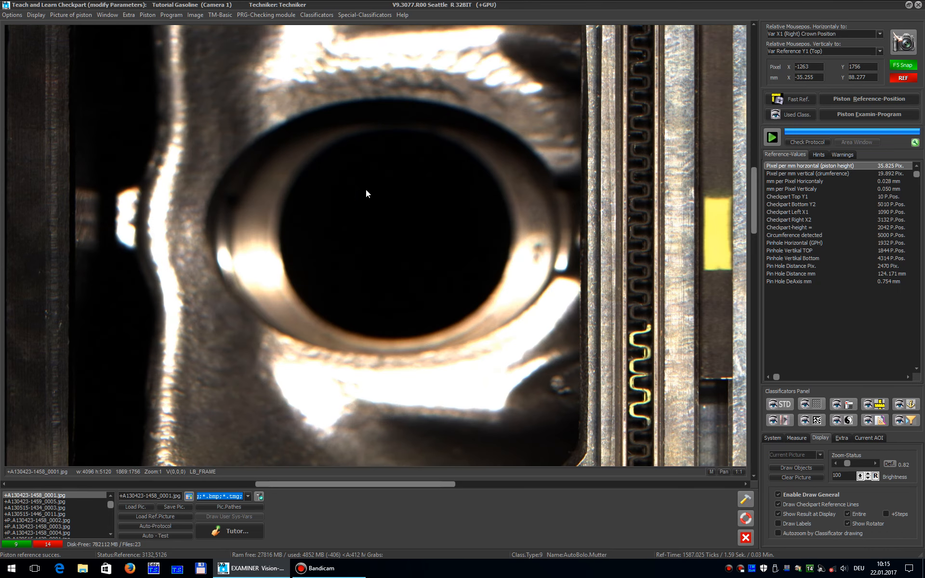
pyautogui.moveTo(205, 102); pyautogui.dragTo(560, 357)
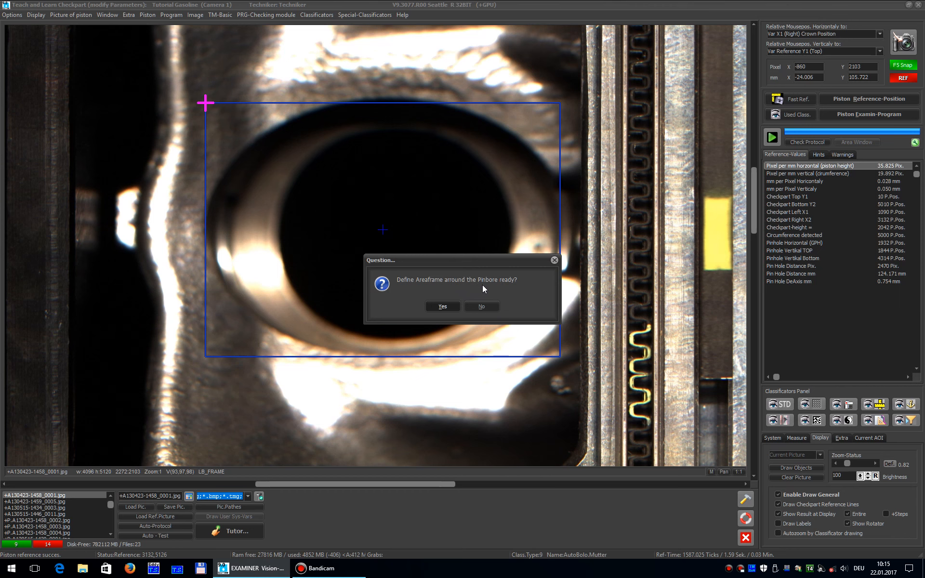
# Step: Extend the area frame to the pin bore's upper edge, confirm it, and accept the reference setup with automatic skirt and crown end search off
pyautogui.click(490, 305)
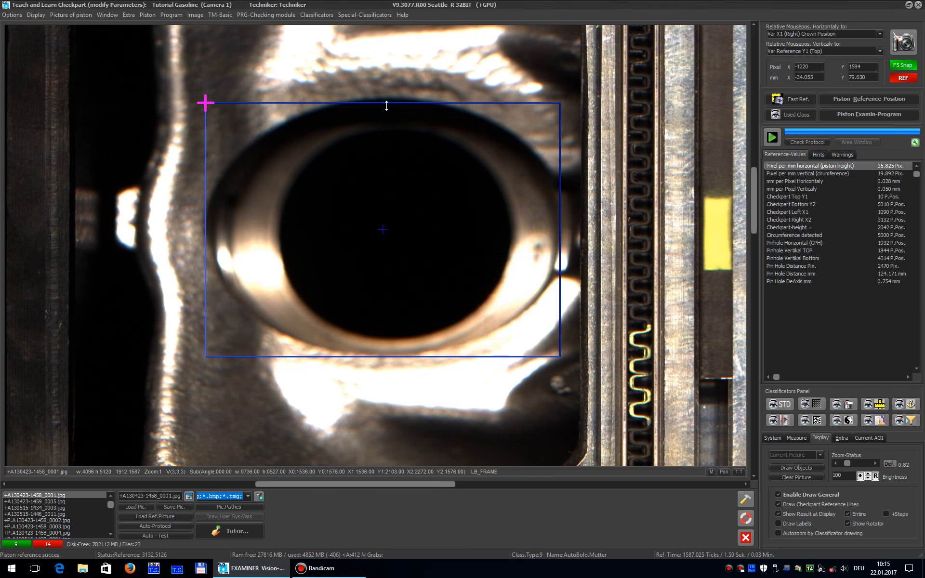
pyautogui.moveTo(386, 106); pyautogui.dragTo(386, 97)
pyautogui.click(439, 306)
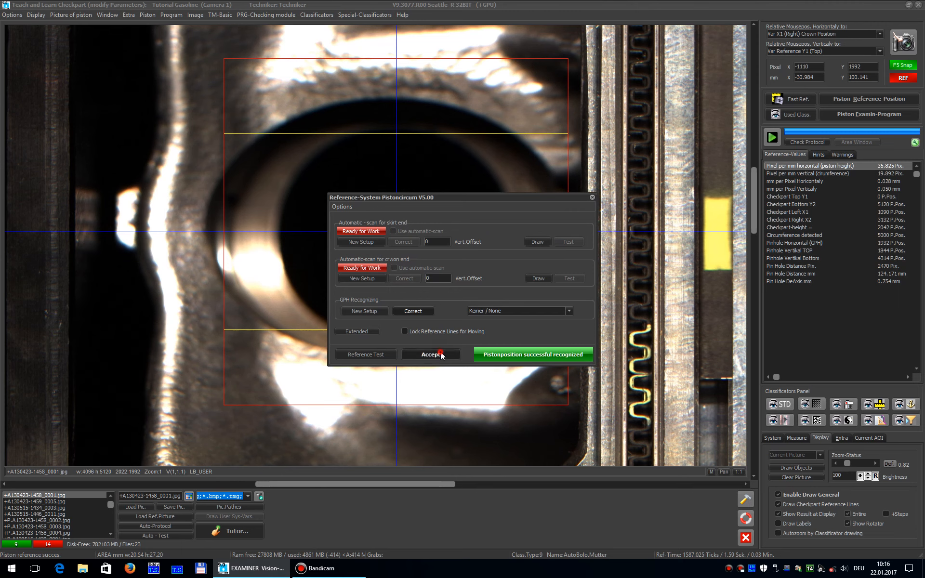
pyautogui.click(440, 355)
pyautogui.click(444, 311)
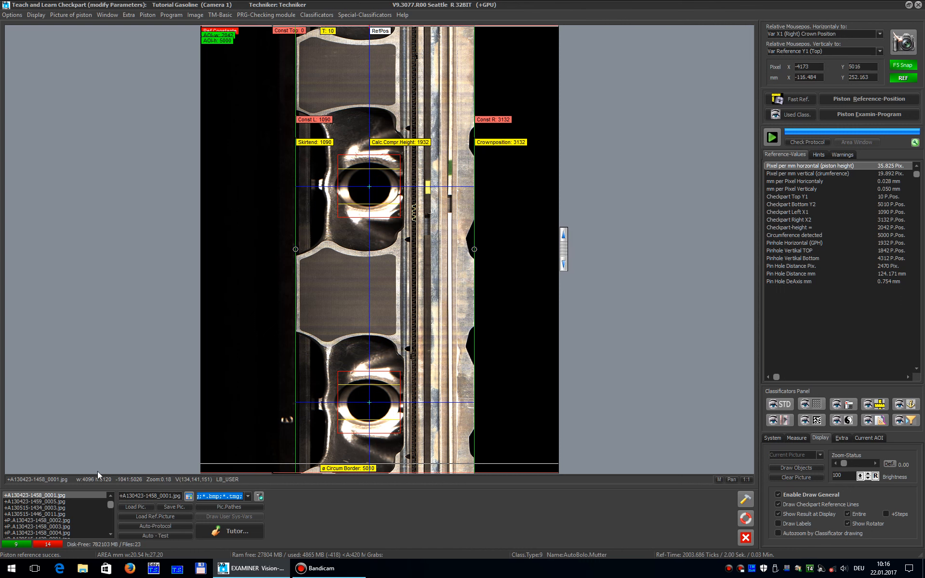
pyautogui.doubleClick(62, 501)
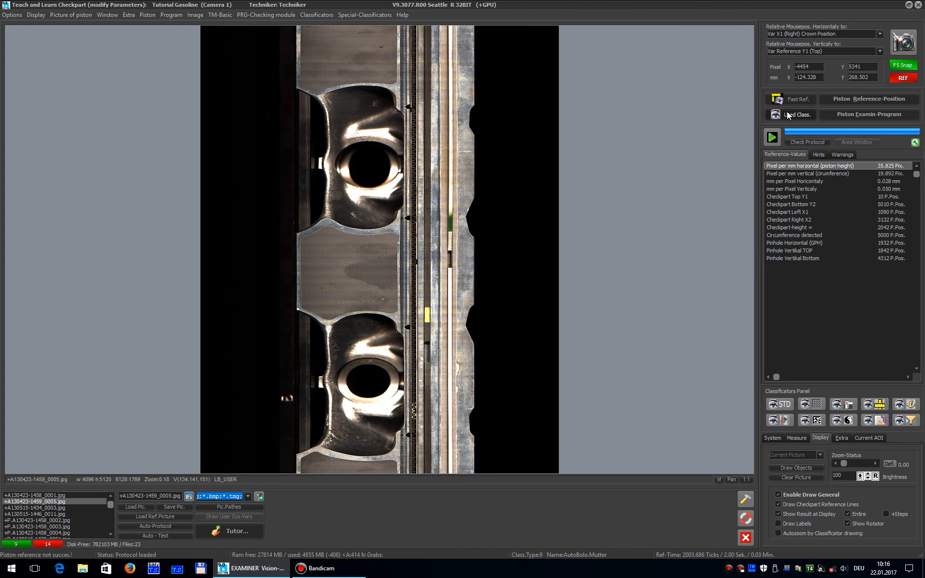
pyautogui.click(796, 97)
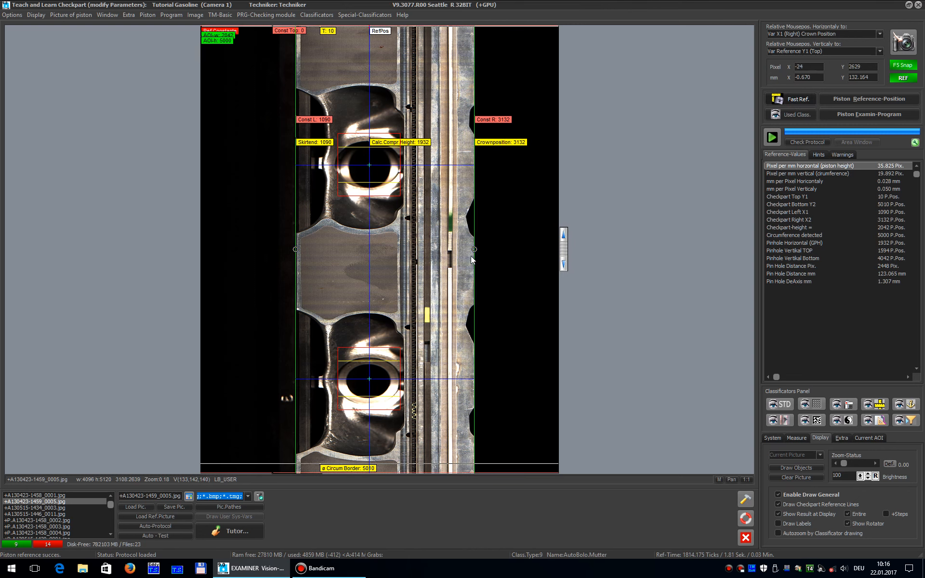
pyautogui.doubleClick(58, 509)
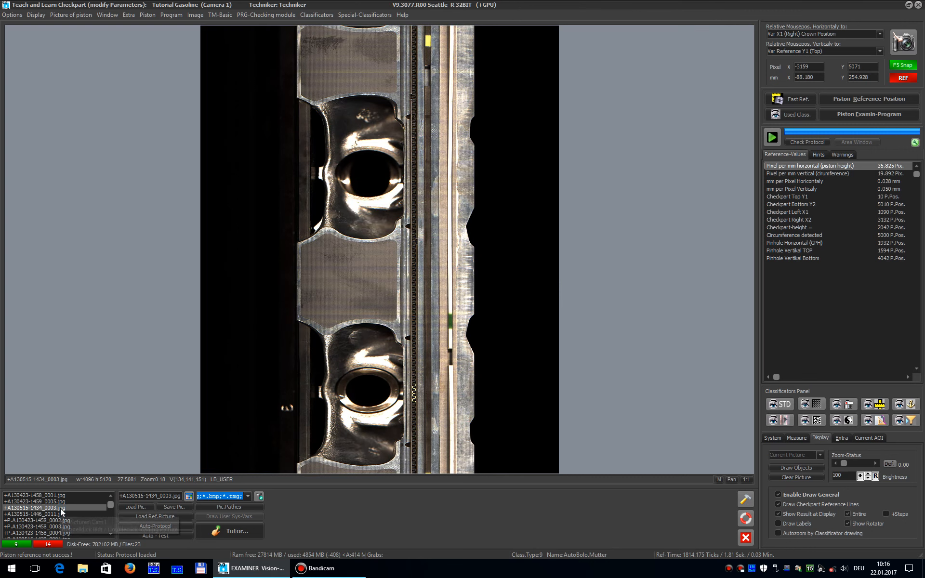
pyautogui.click(790, 100)
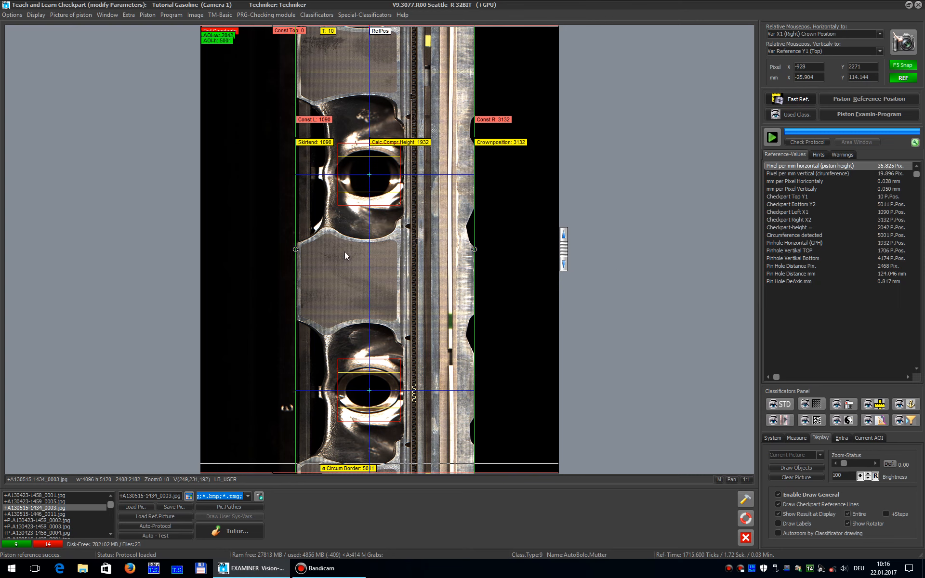
pyautogui.click(164, 515)
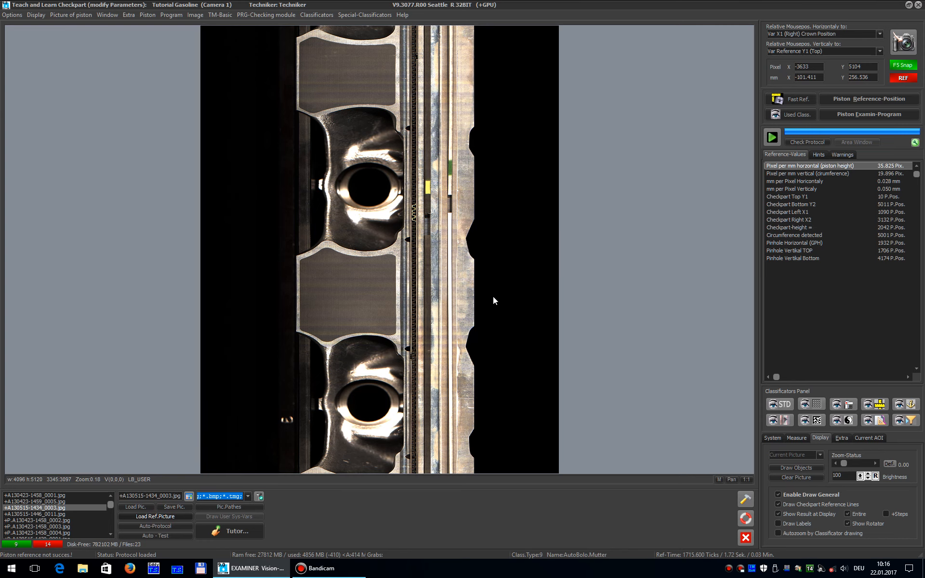
pyautogui.click(793, 99)
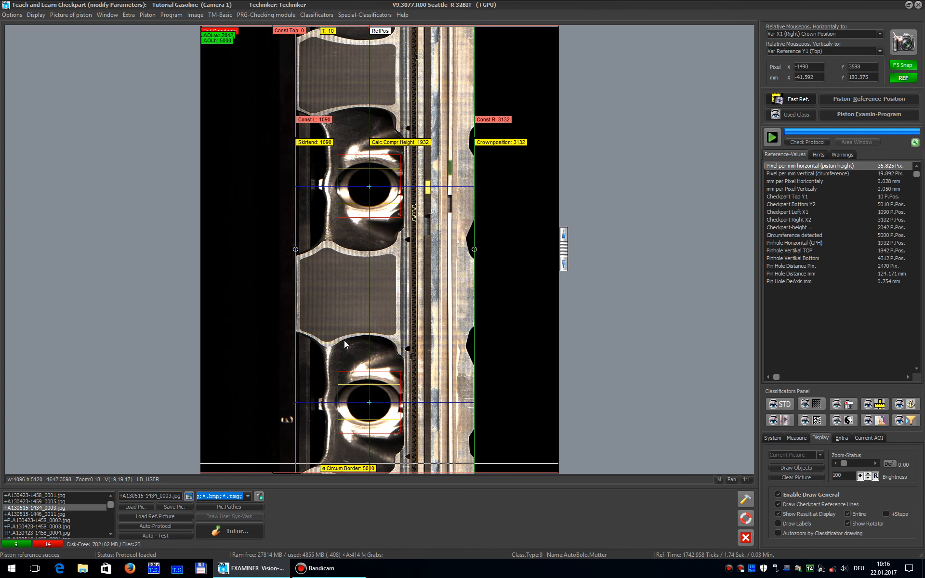
# Step: Lock the reference lines against moving and accept the piston reference setup with the skirt and crown end search switched off
pyautogui.click(878, 97)
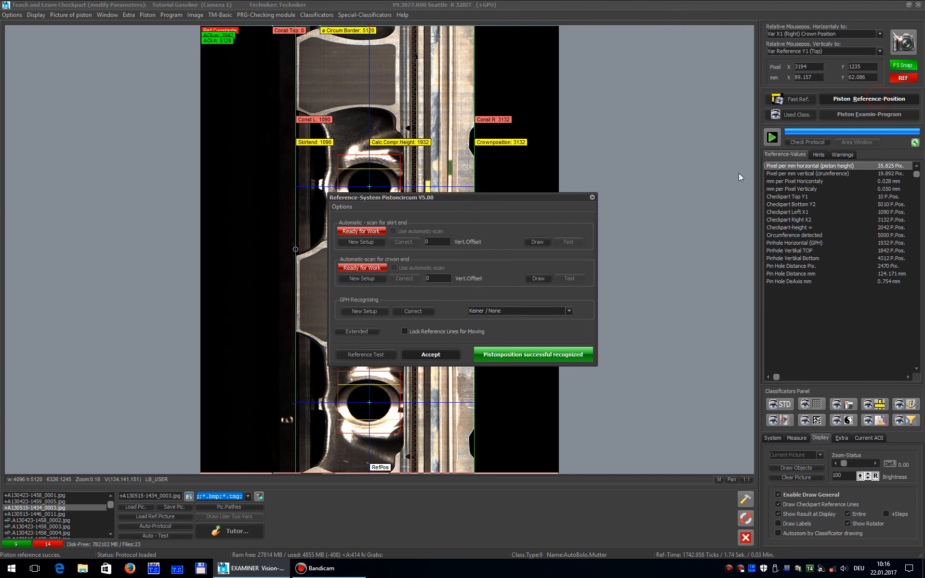
pyautogui.click(420, 333)
pyautogui.click(448, 354)
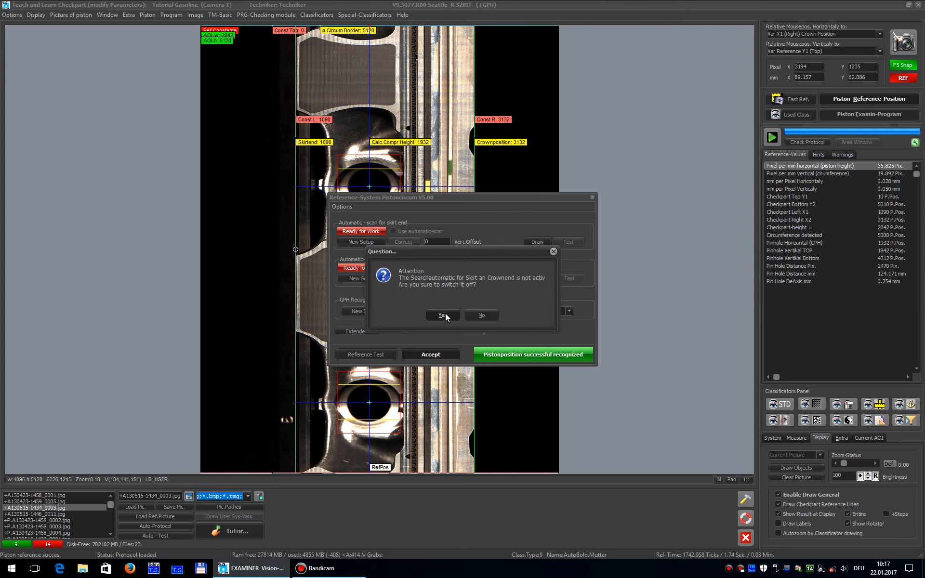
pyautogui.click(446, 315)
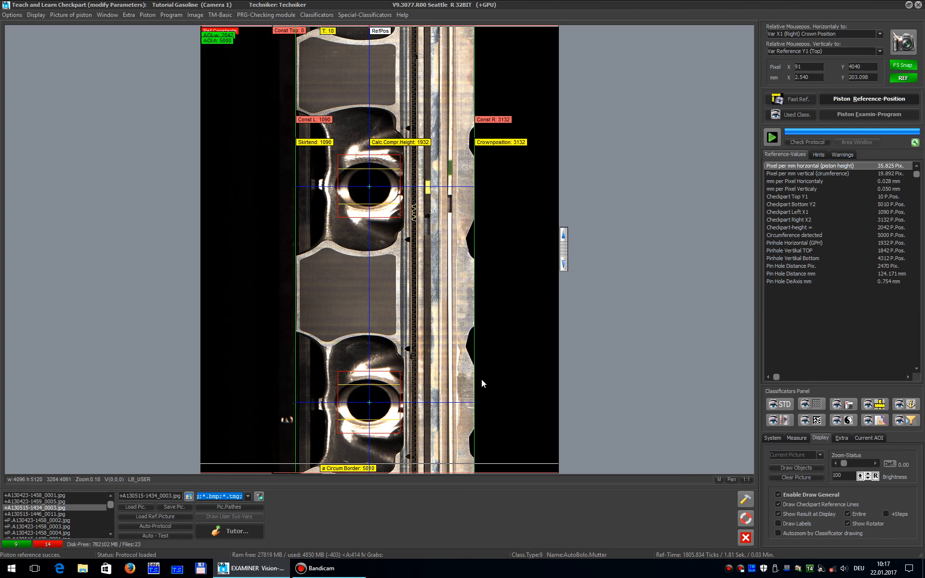
# Step: Switch from teaching Camera 1 to Camera 2, taking over the modifications made
pyautogui.click(904, 46)
pyautogui.click(886, 60)
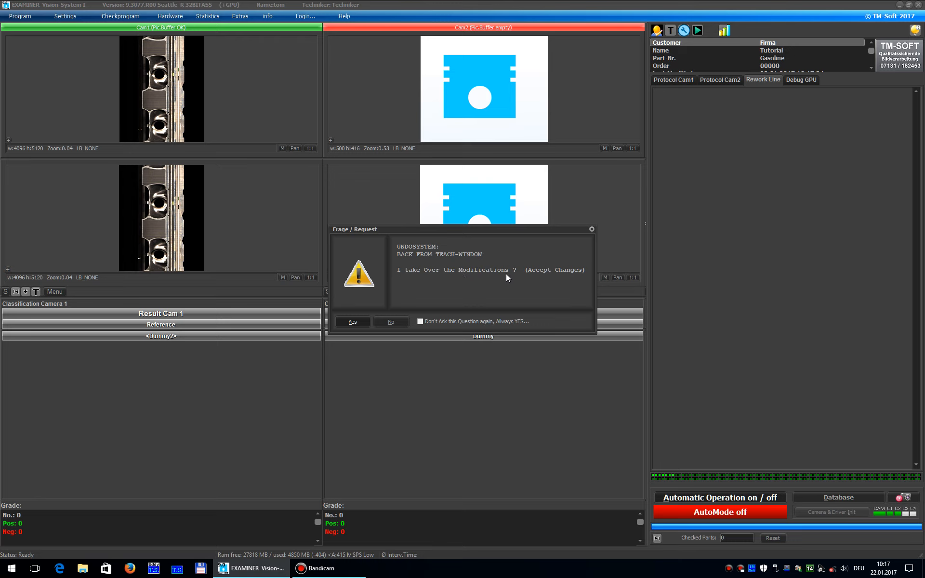
pyautogui.click(354, 322)
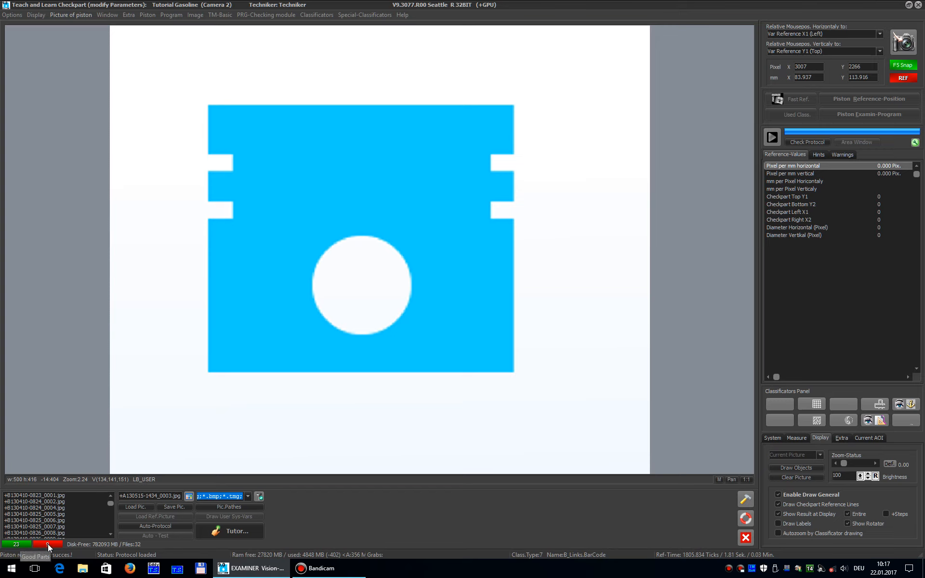
pyautogui.doubleClick(48, 496)
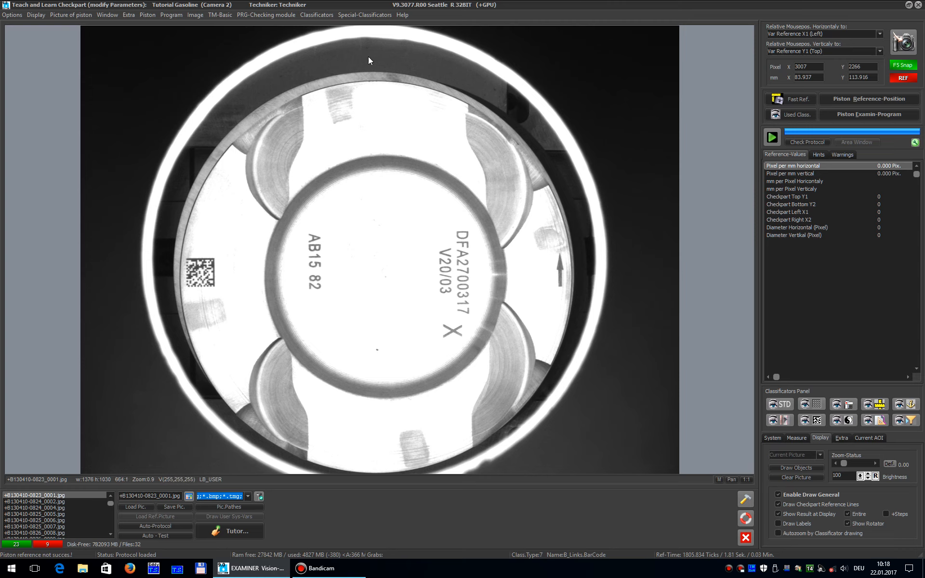
pyautogui.click(65, 507)
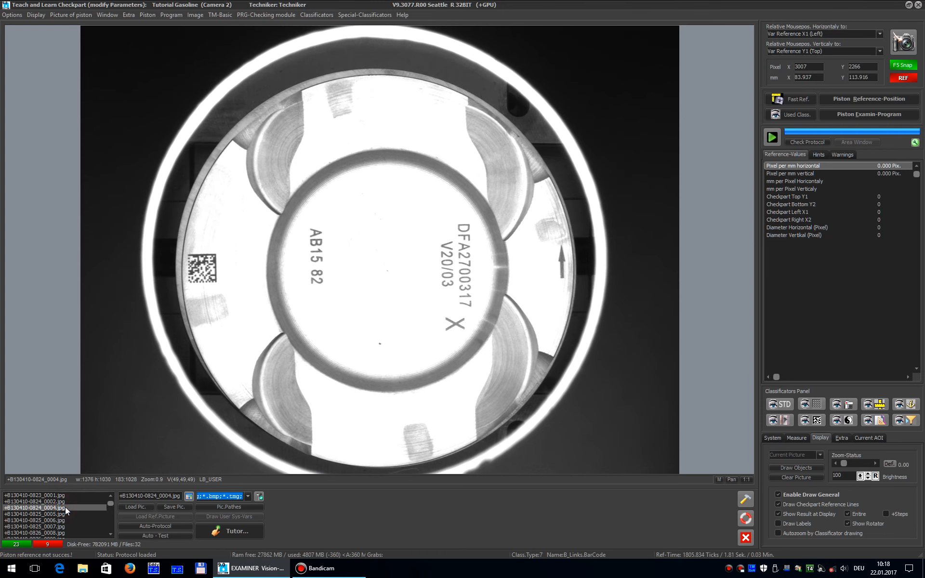
pyautogui.click(65, 503)
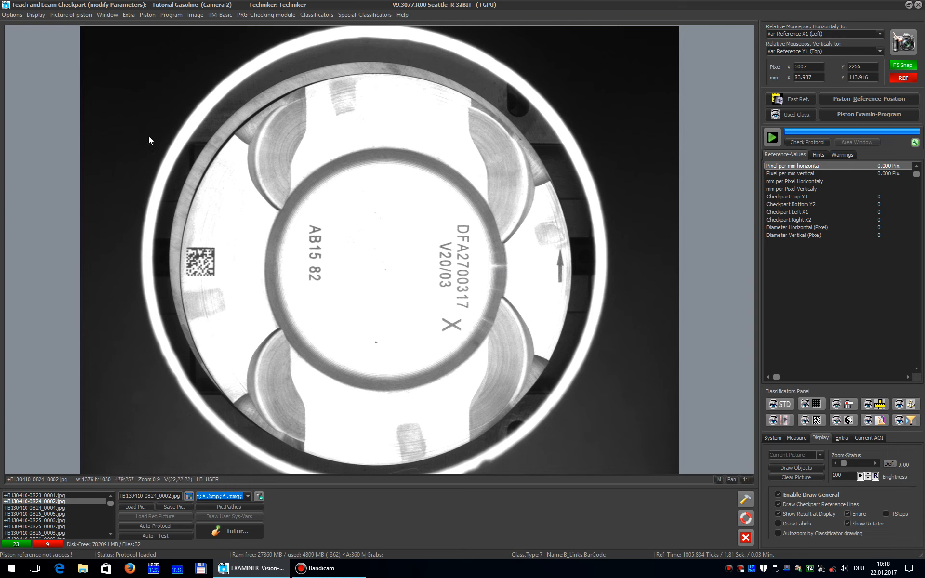
pyautogui.click(85, 16)
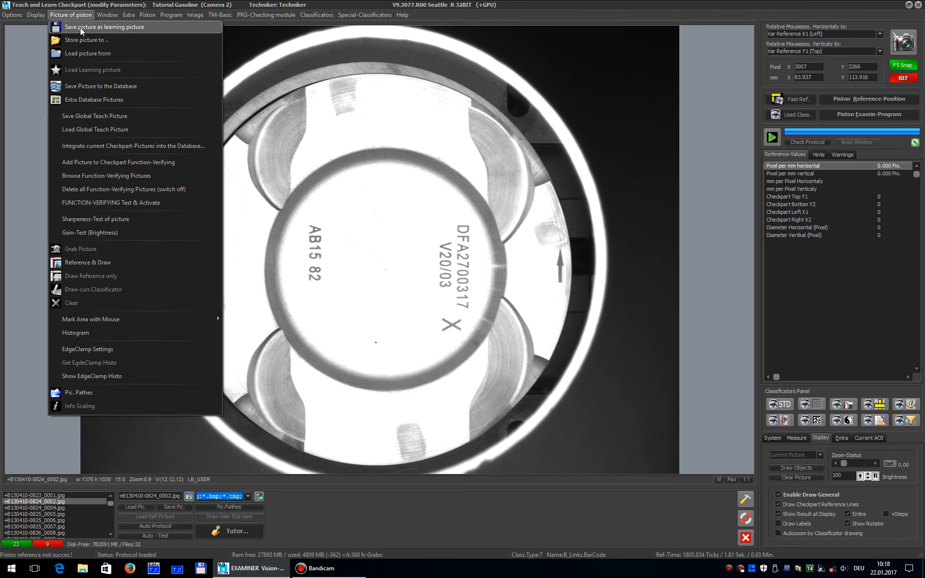
pyautogui.click(114, 27)
pyautogui.click(451, 321)
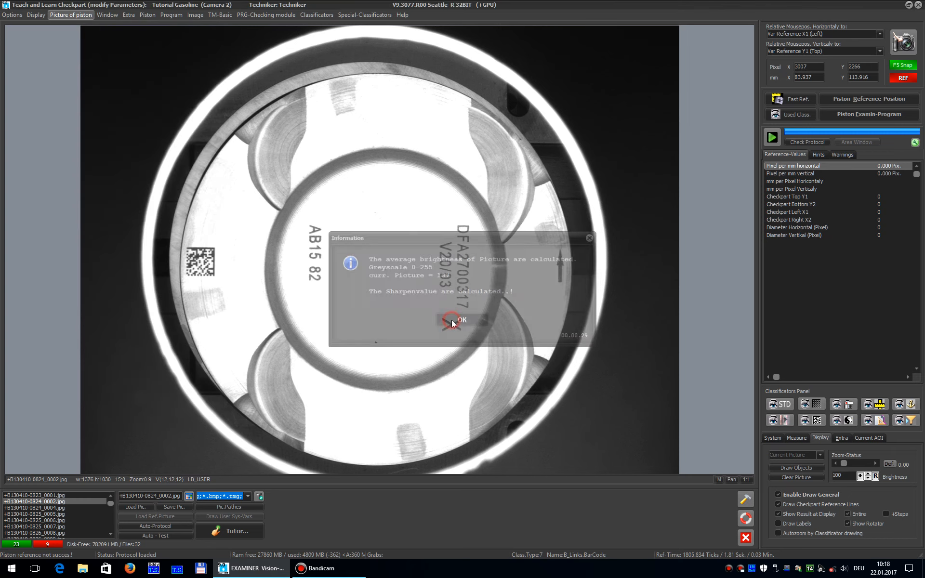
pyautogui.click(783, 99)
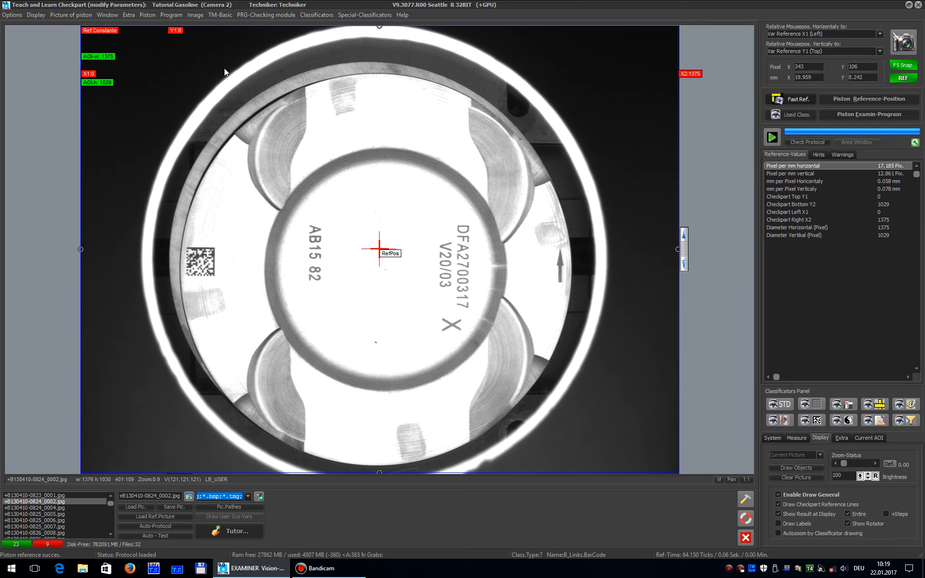
# Step: Check the diameter DN in the Camera 2 checkpart measurements and close them without changes
pyautogui.click(171, 15)
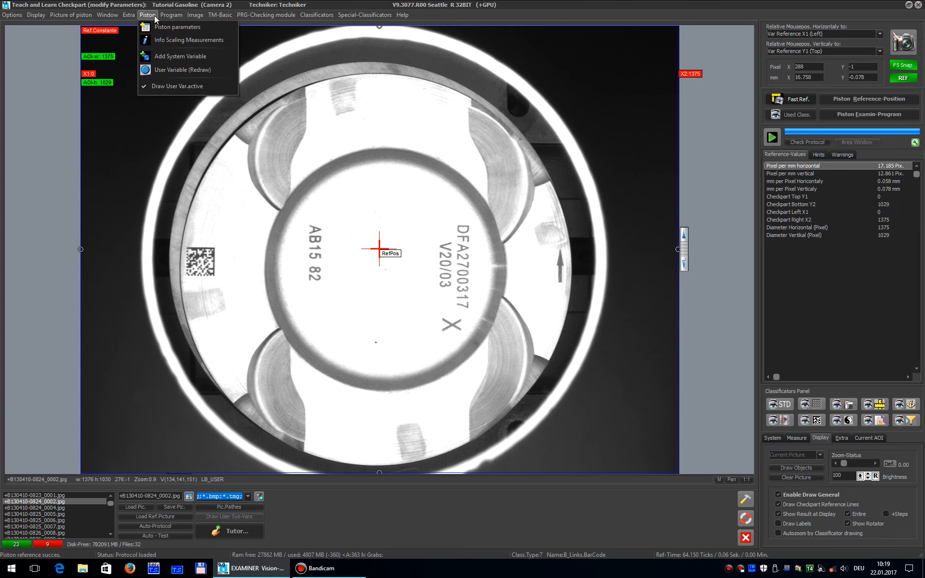
pyautogui.click(157, 27)
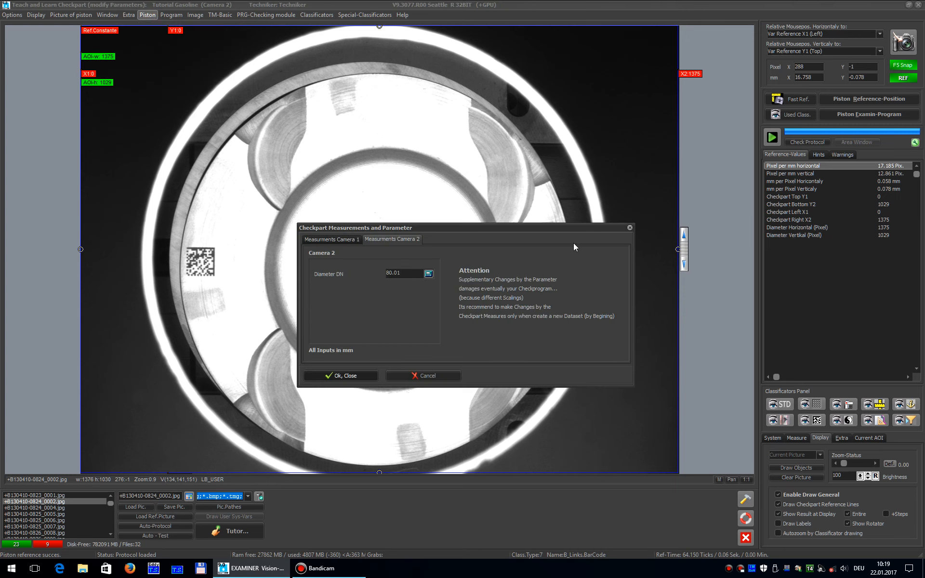
pyautogui.click(632, 229)
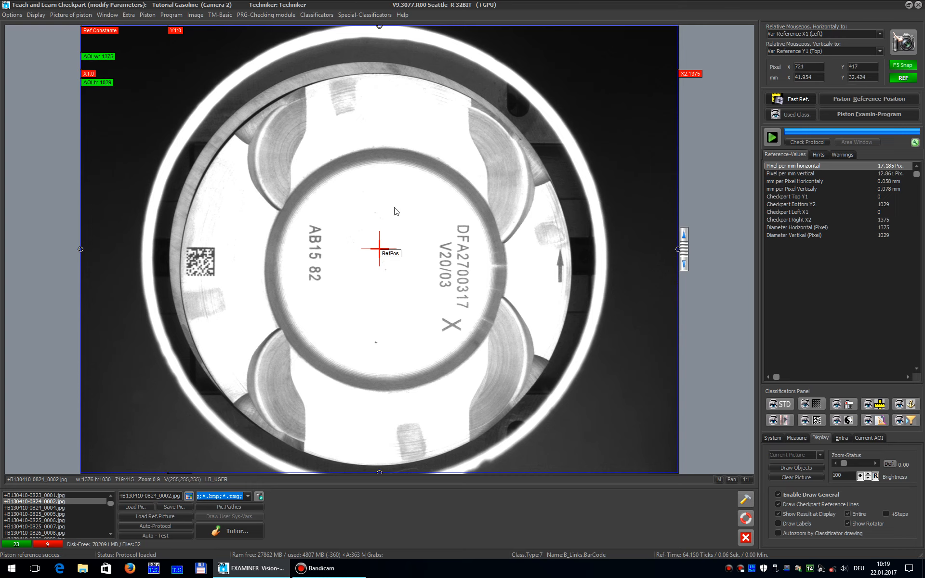
# Step: Place the X1 reference line at about 228 and the X2 line at about 1131 on the piston edges, taking over both positions
pyautogui.moveTo(81, 249); pyautogui.dragTo(180, 251)
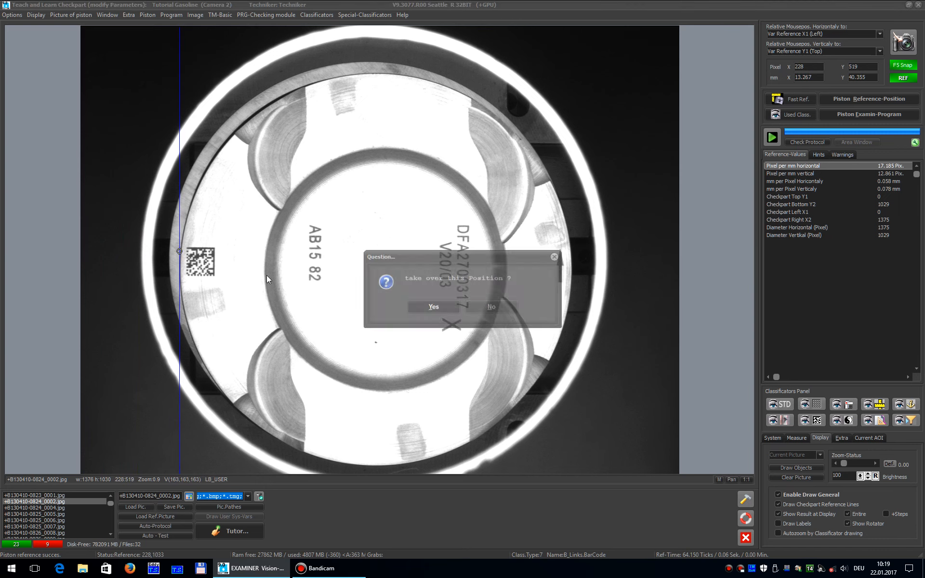
pyautogui.click(441, 311)
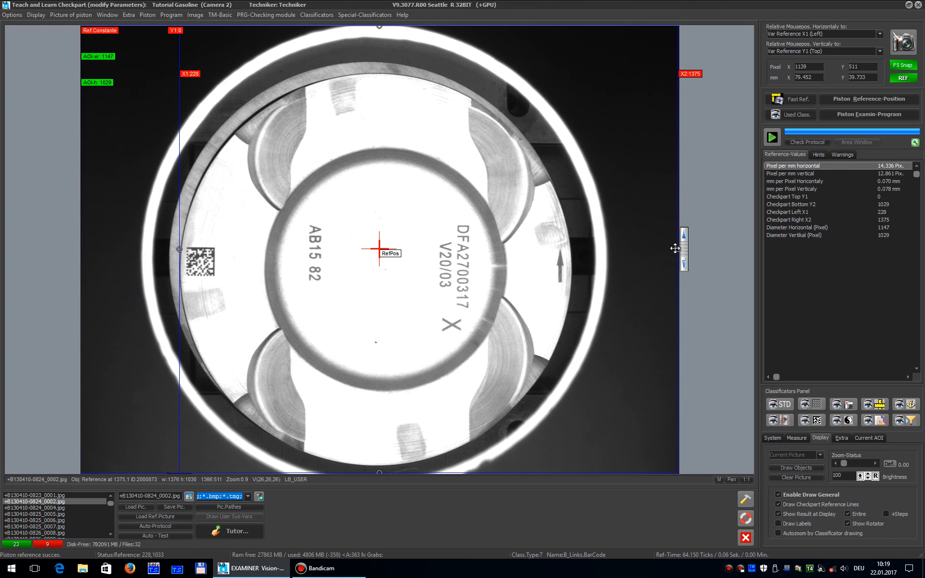
pyautogui.moveTo(677, 248); pyautogui.dragTo(572, 272)
pyautogui.click(437, 307)
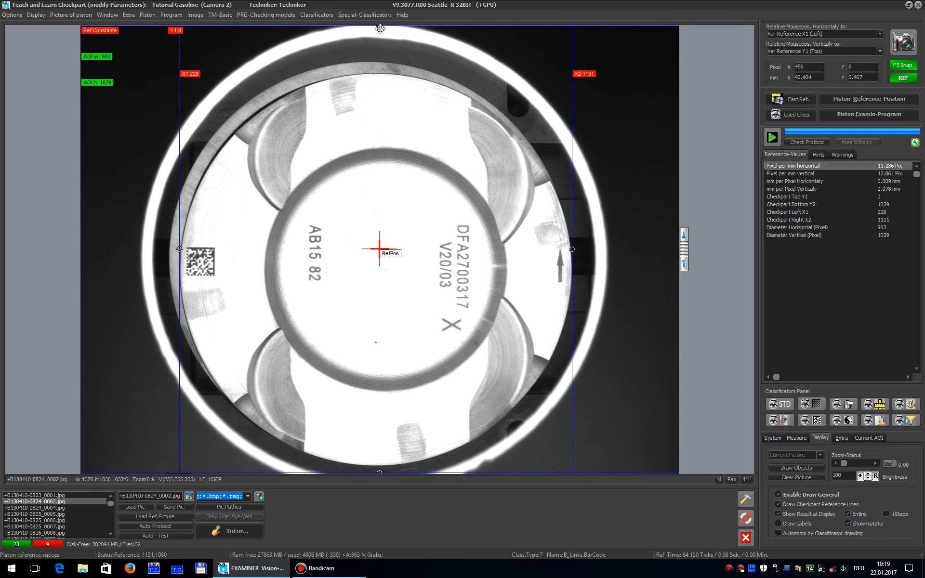
# Step: Place the Y1 reference line at about 109 and the Y2 line at about 1013 on the piston edges, taking over both positions
pyautogui.moveTo(381, 28); pyautogui.dragTo(380, 73)
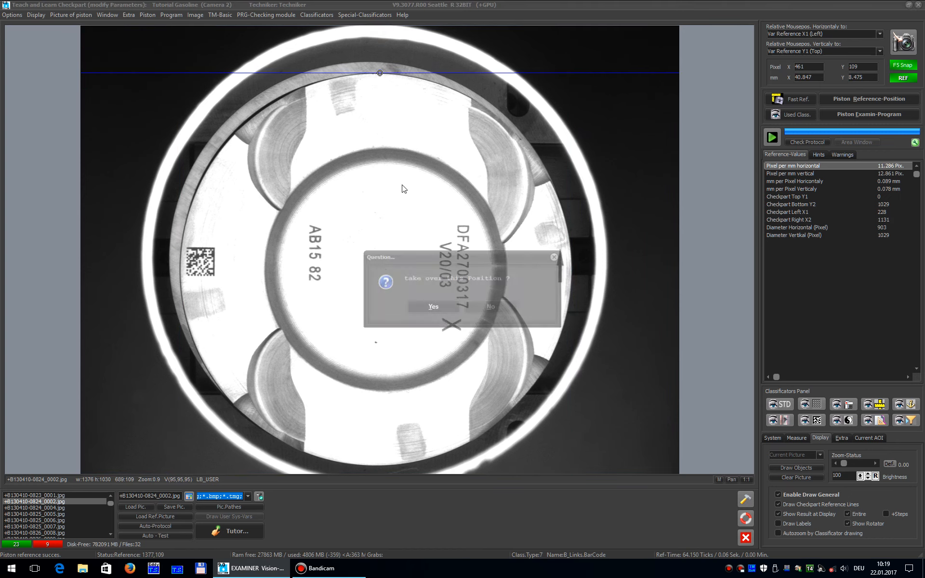
pyautogui.click(424, 307)
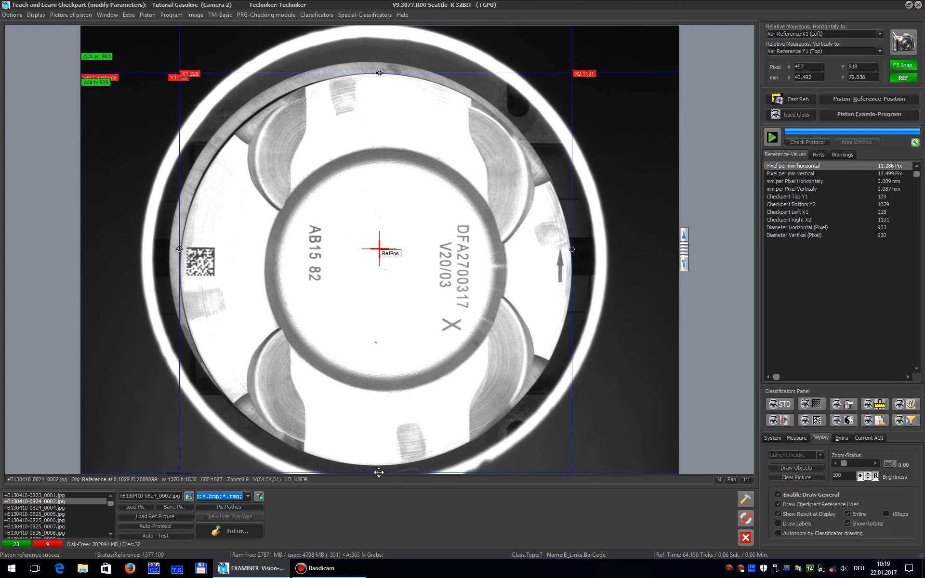
pyautogui.moveTo(378, 468); pyautogui.dragTo(379, 465)
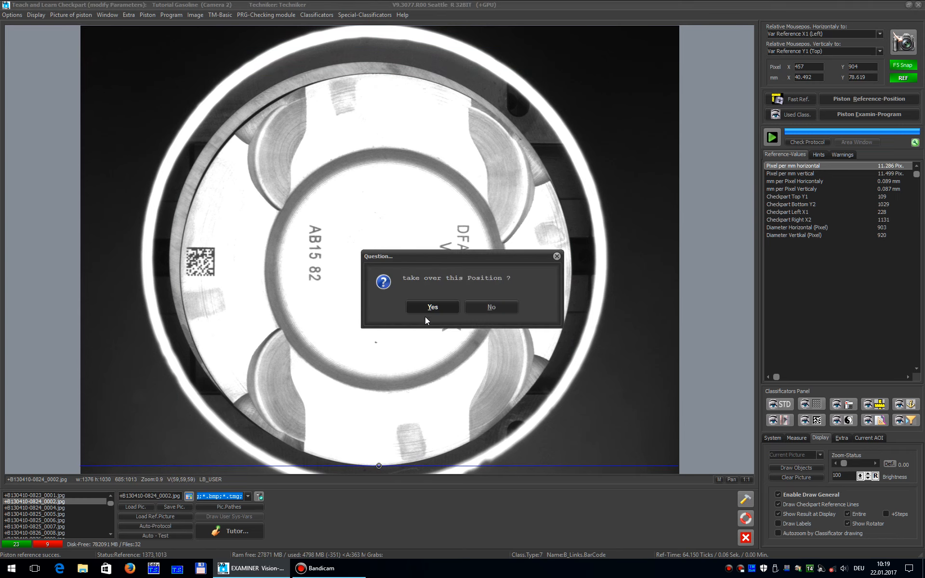
pyautogui.click(432, 309)
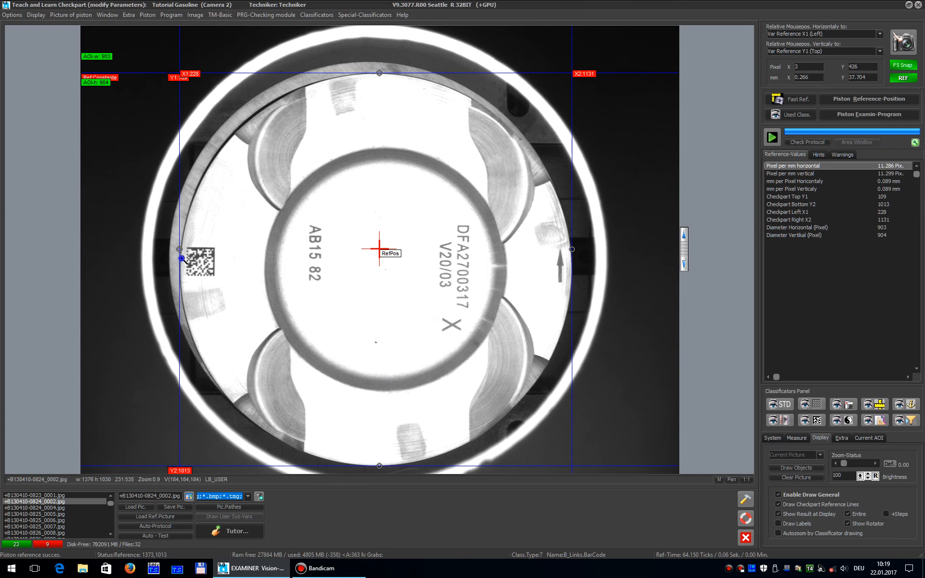
# Step: Fine-adjust the X2 reference line to 1130 on the piston edge and take over its position
pyautogui.scroll(1, 180, 255)
pyautogui.scroll(1, 152, 261)
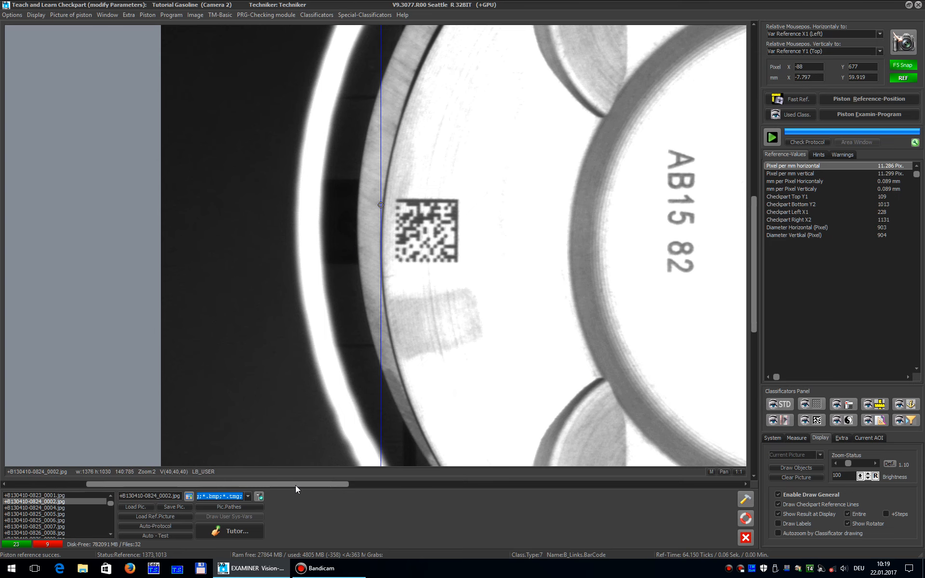
pyautogui.moveTo(296, 485); pyautogui.dragTo(571, 481)
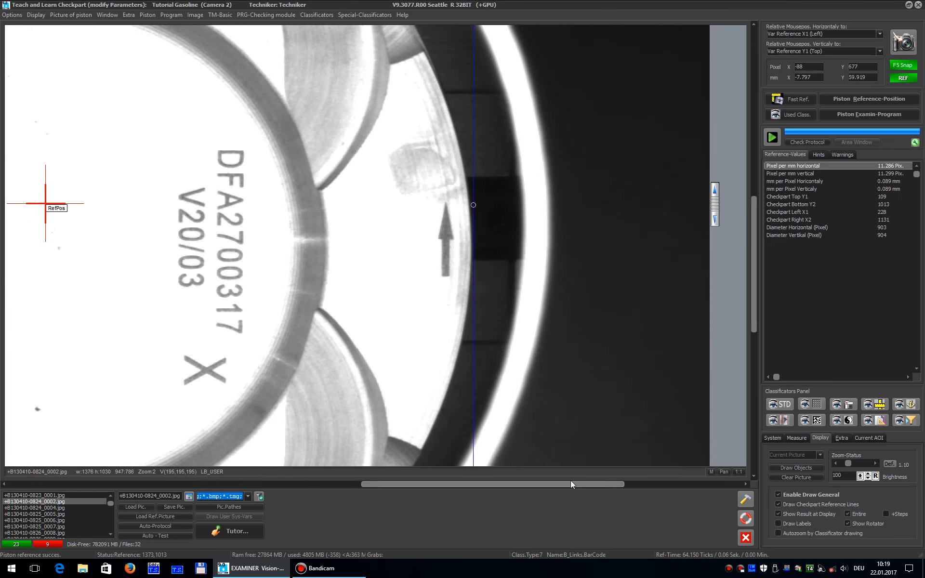
pyautogui.moveTo(473, 205); pyautogui.dragTo(472, 205)
pyautogui.click(441, 309)
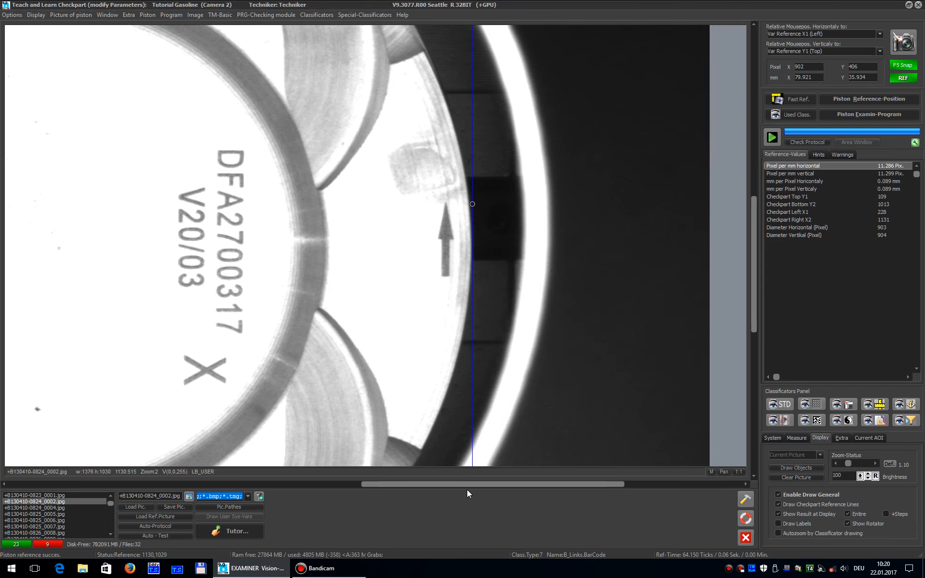
# Step: Fine-adjust the Y2 reference line to 1011 on the piston's lower edge and take over its position
pyautogui.moveTo(467, 484); pyautogui.dragTo(355, 485)
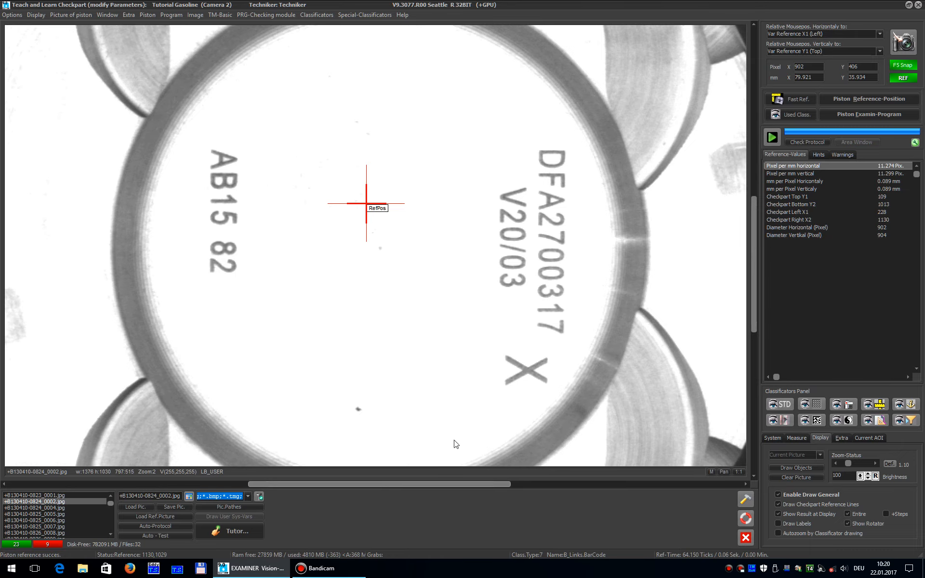
pyautogui.moveTo(753, 282); pyautogui.dragTo(748, 372)
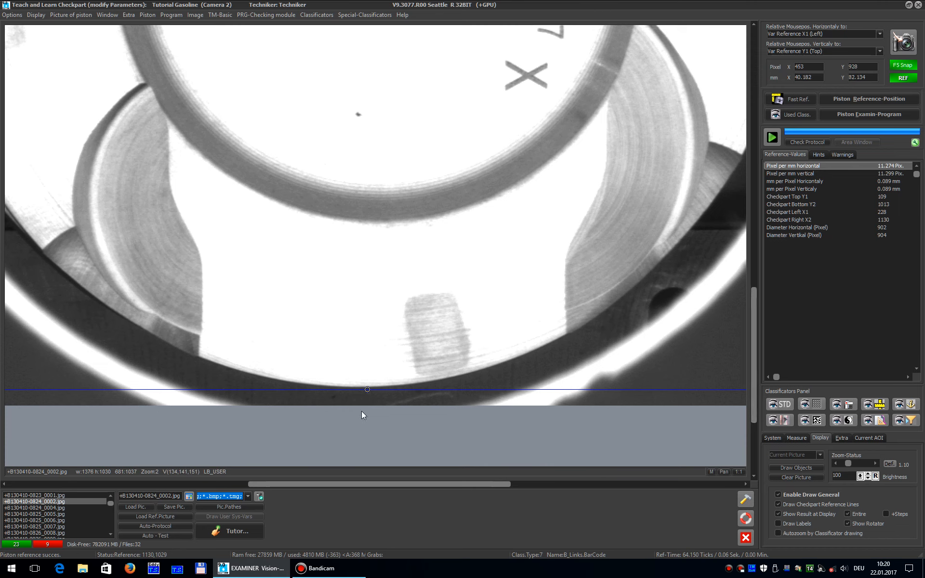
pyautogui.moveTo(367, 389); pyautogui.dragTo(367, 388)
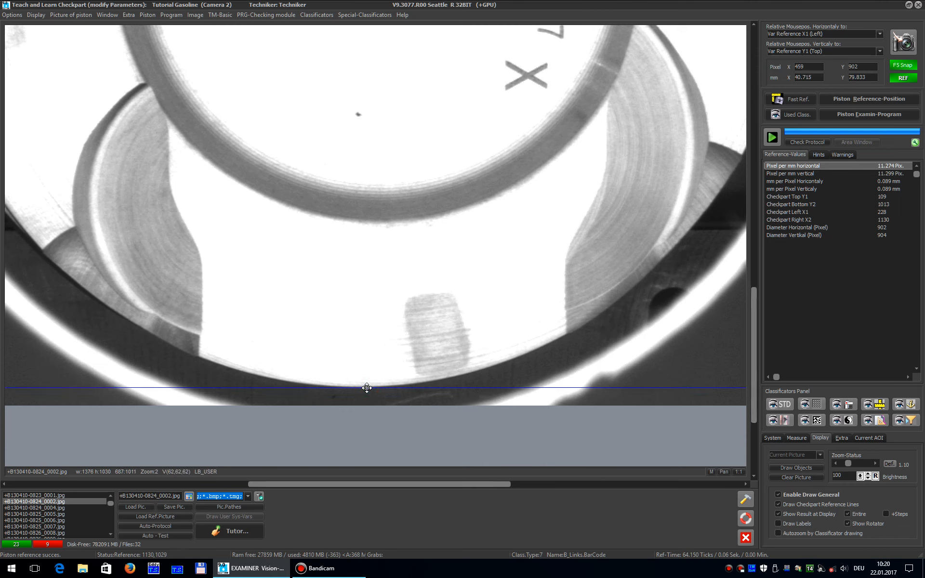
pyautogui.click(433, 307)
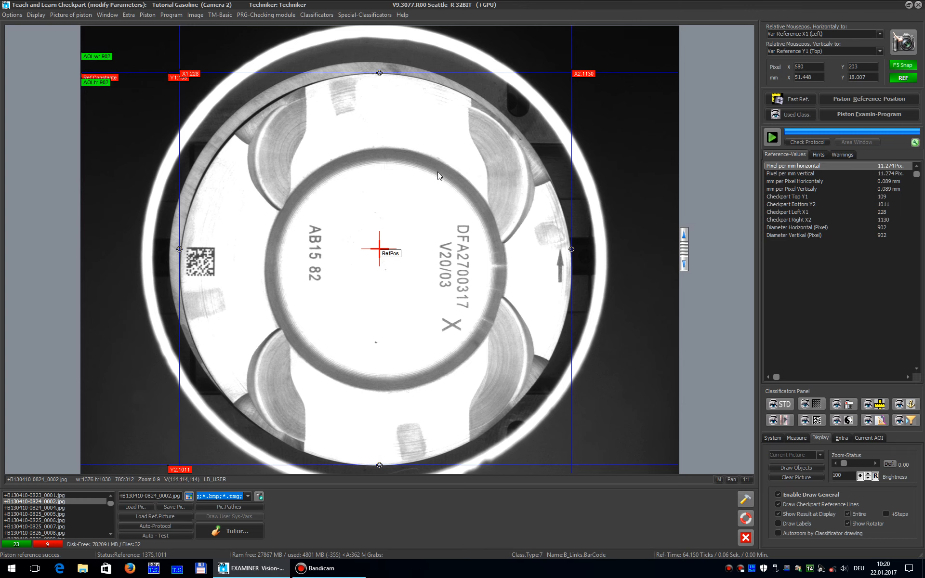
# Step: Initialize the crown localisator for the reference position with the Piston Norm option, taking over the blue line positions, and accept the crown reference
pyautogui.click(826, 103)
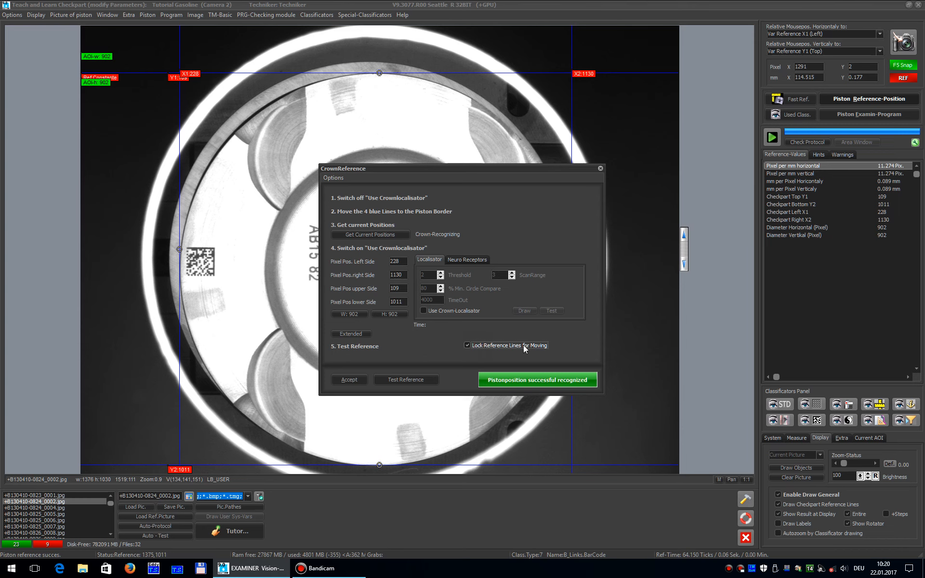
pyautogui.click(431, 311)
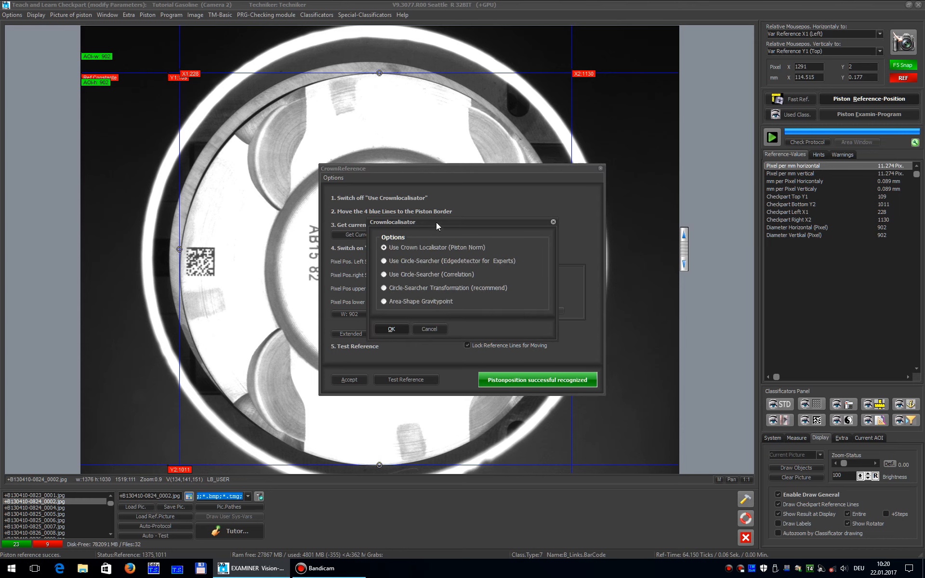
pyautogui.moveTo(436, 222); pyautogui.dragTo(448, 236)
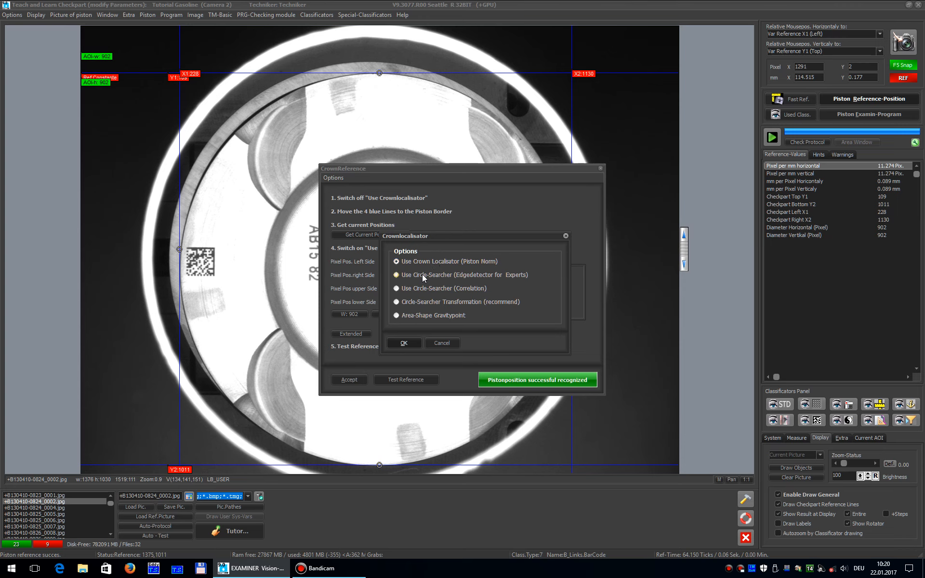
pyautogui.click(411, 342)
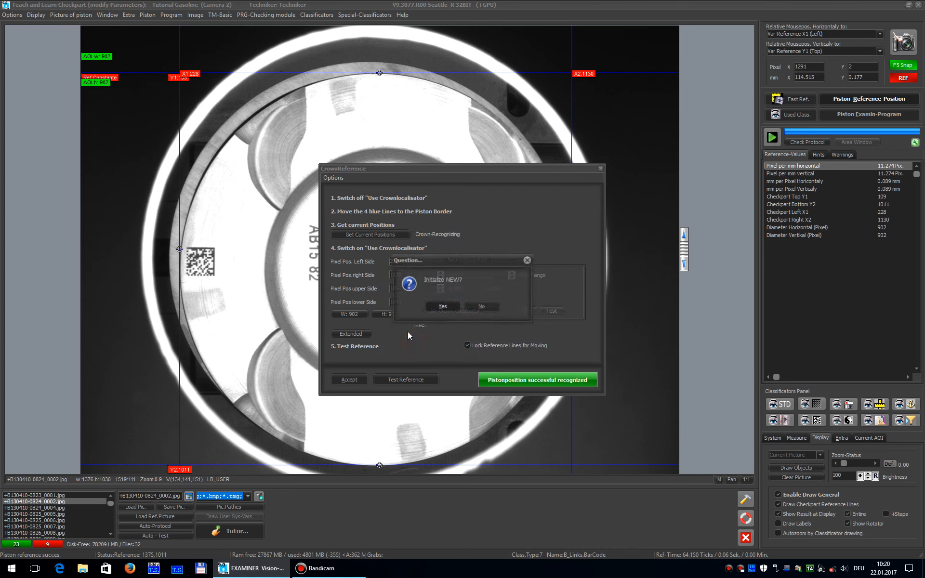
pyautogui.click(440, 309)
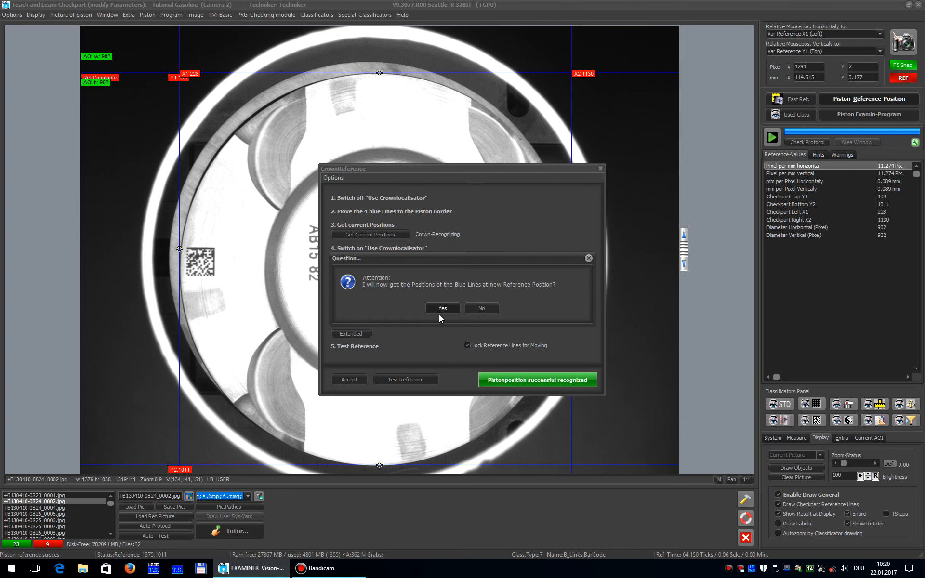
pyautogui.click(443, 308)
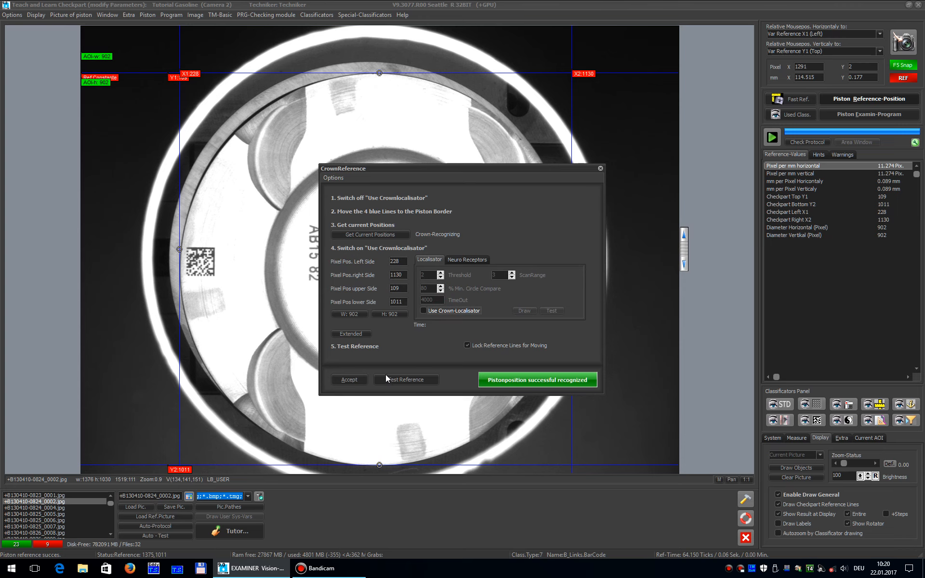
pyautogui.click(353, 381)
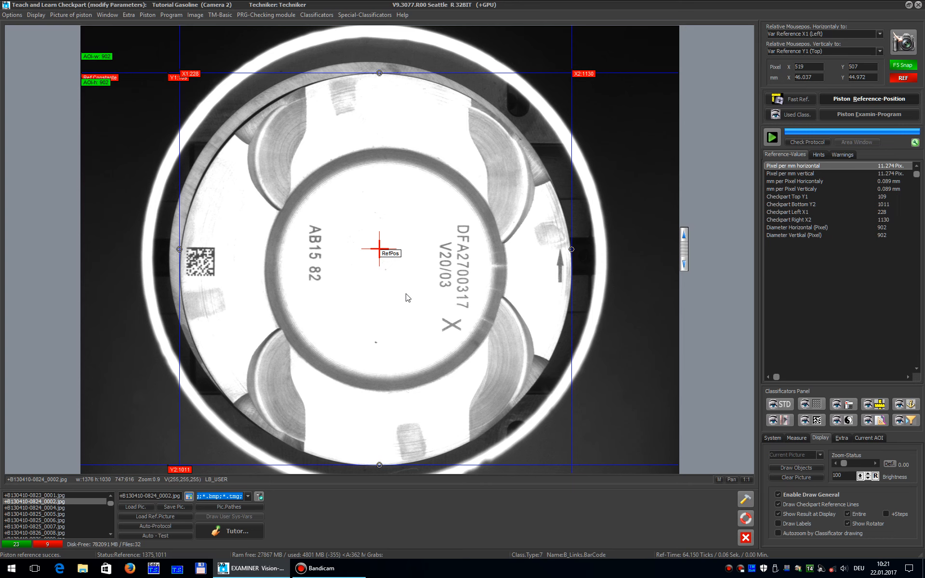
pyautogui.click(64, 496)
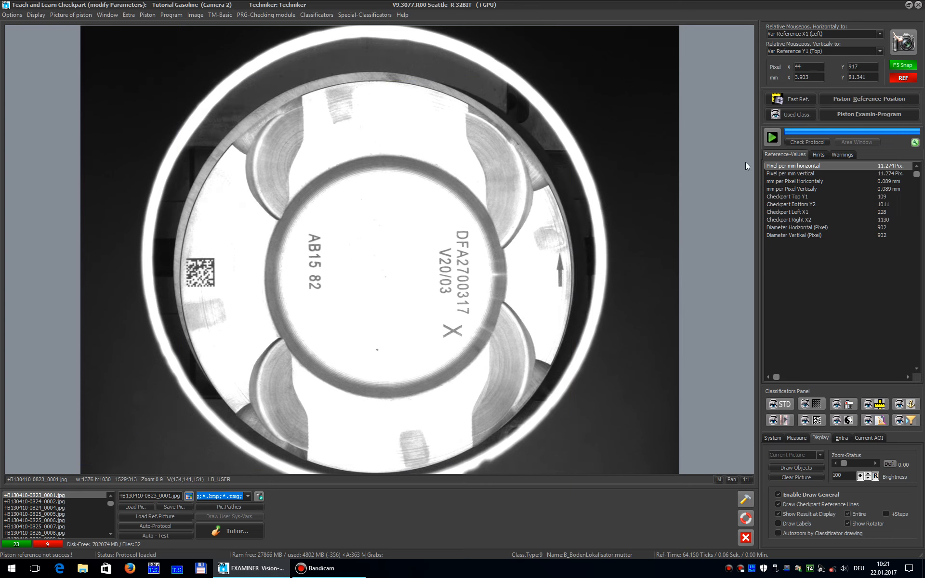
pyautogui.click(789, 98)
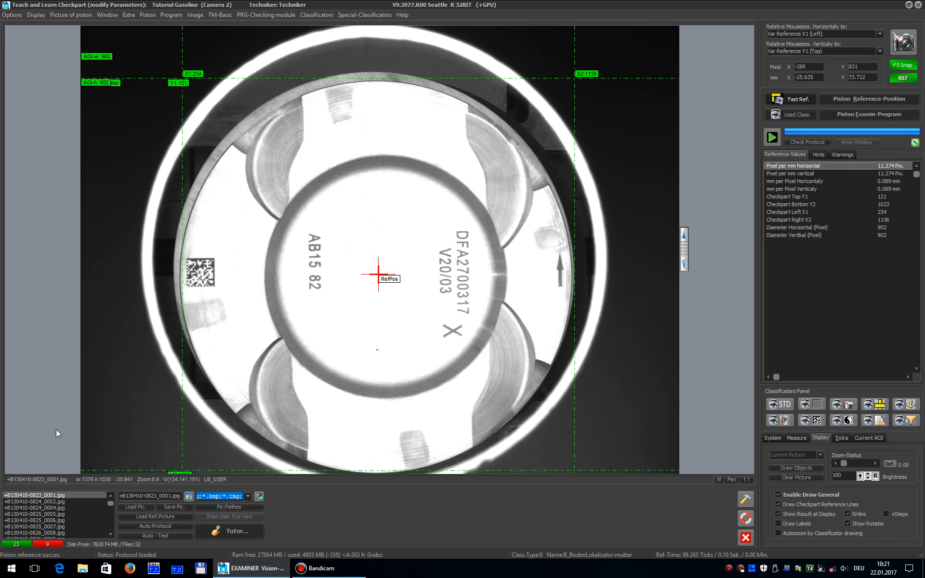
pyautogui.click(57, 502)
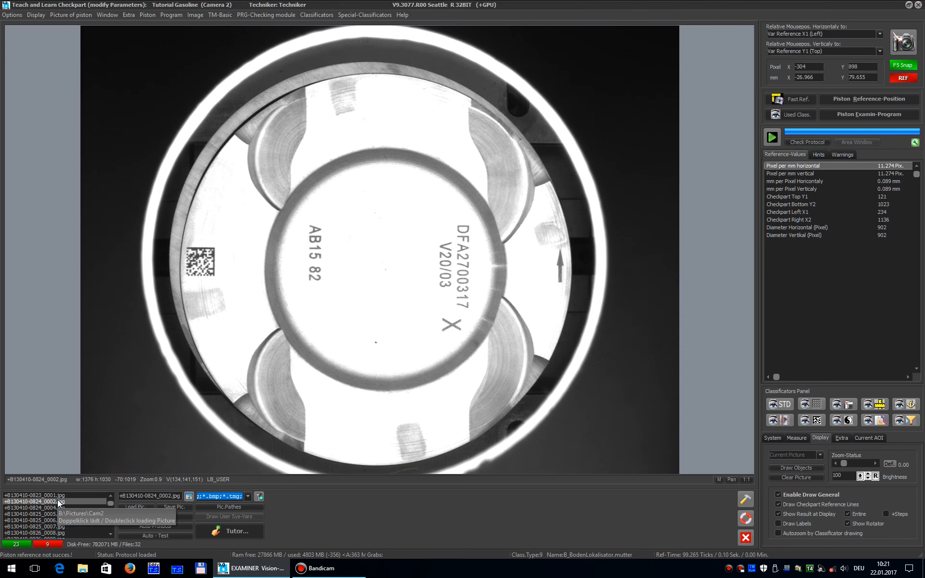
pyautogui.click(56, 507)
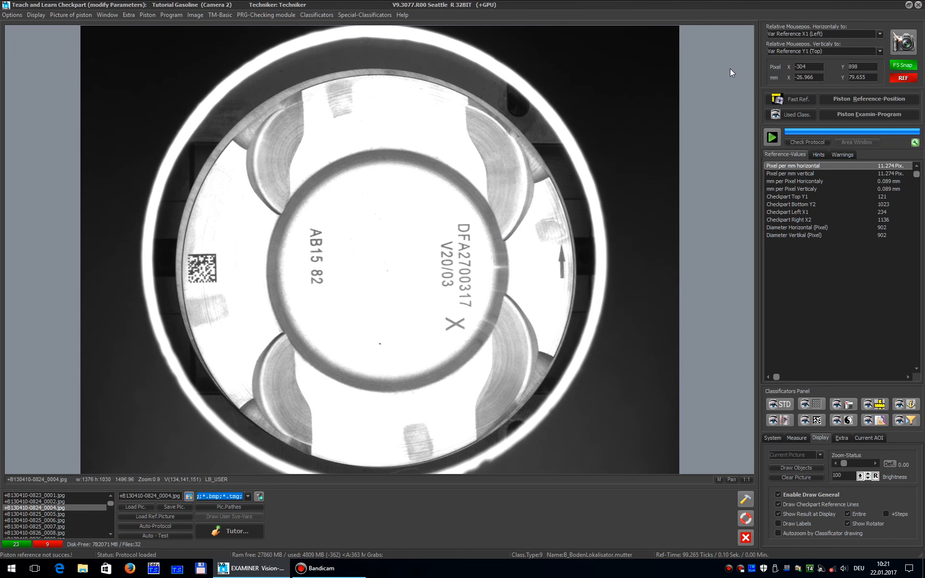
pyautogui.click(793, 98)
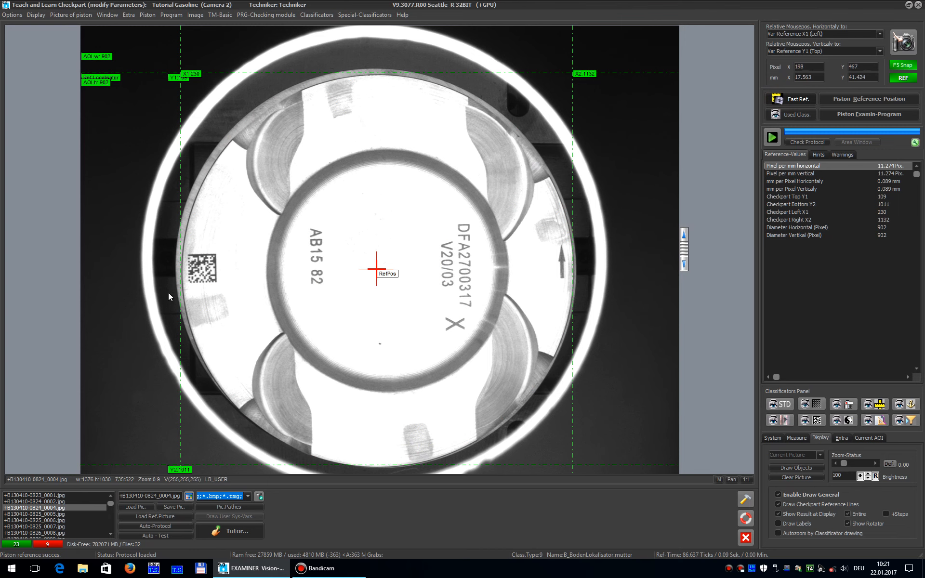
pyautogui.click(64, 514)
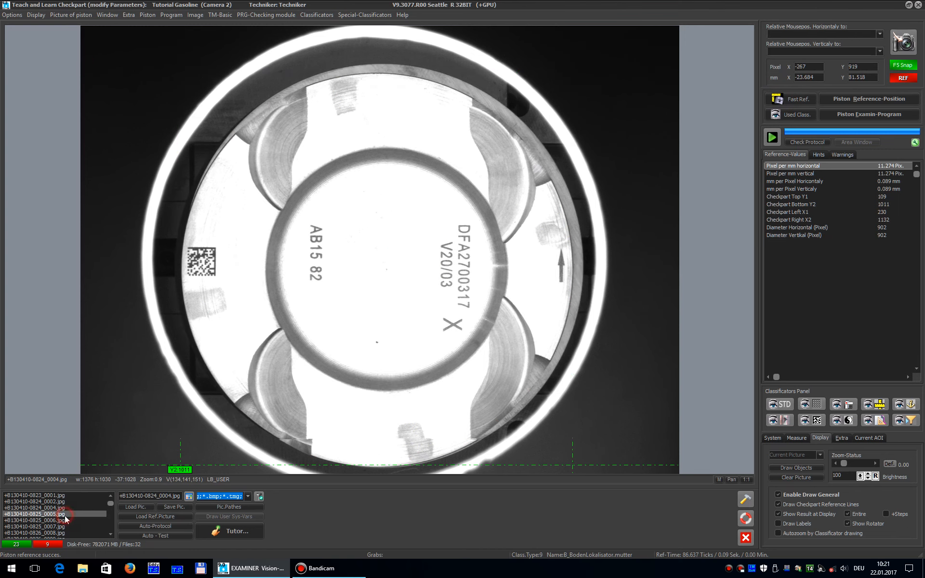
pyautogui.click(788, 99)
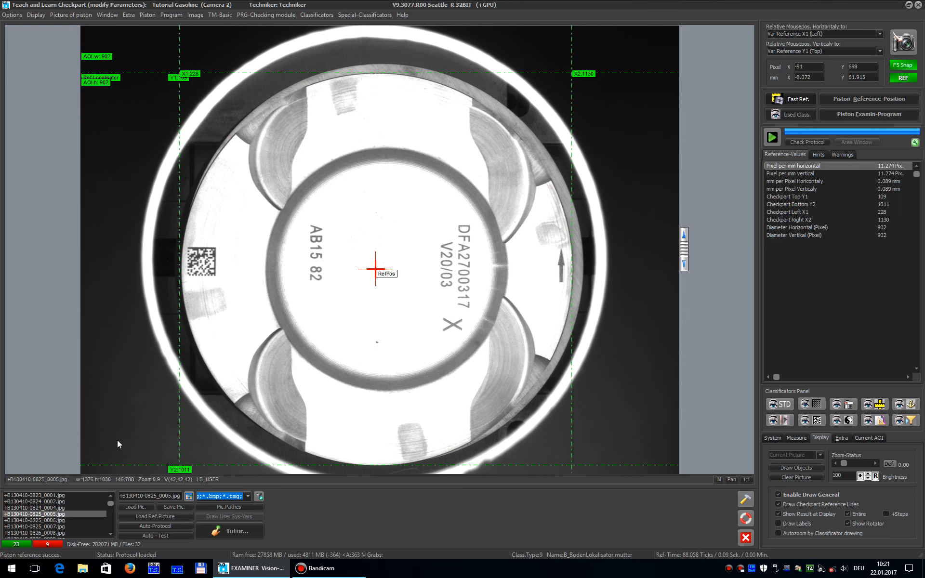
pyautogui.click(71, 520)
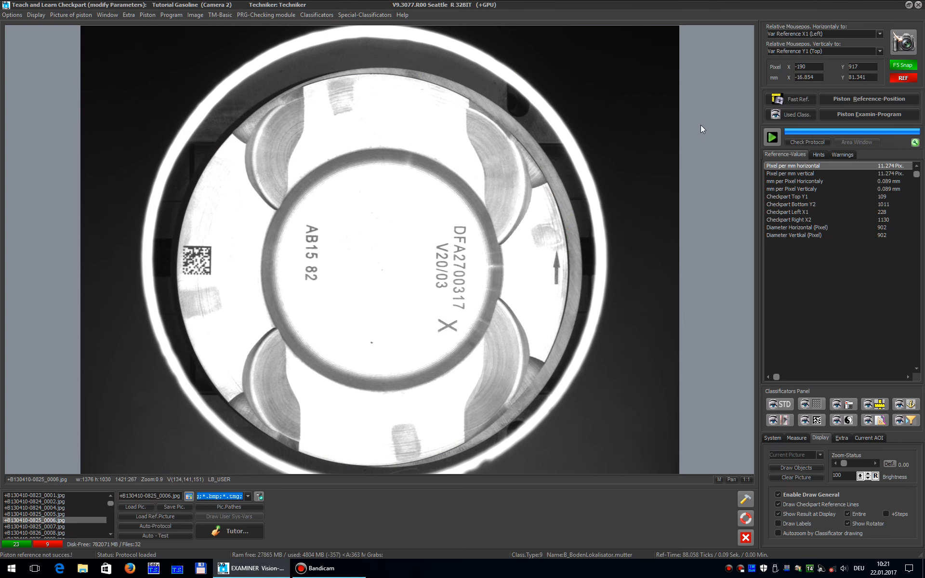
pyautogui.click(781, 97)
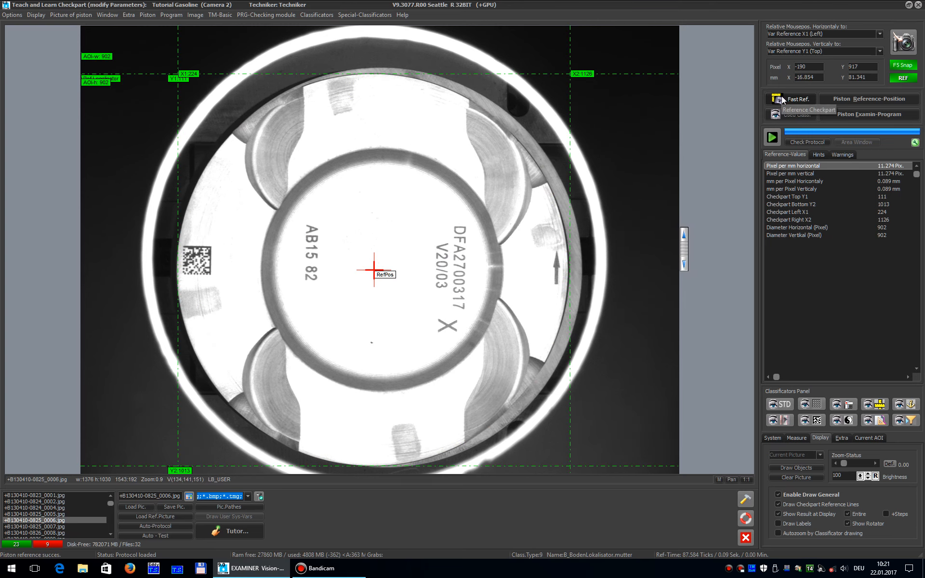